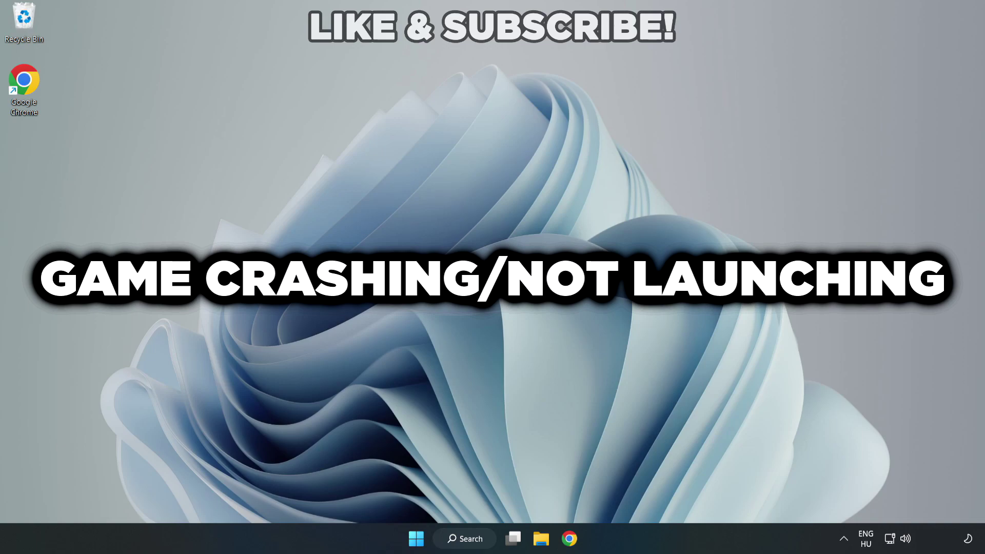
# Search Windows for 'device manager' and launch the Device Manager result.
pyautogui.click(471, 538)
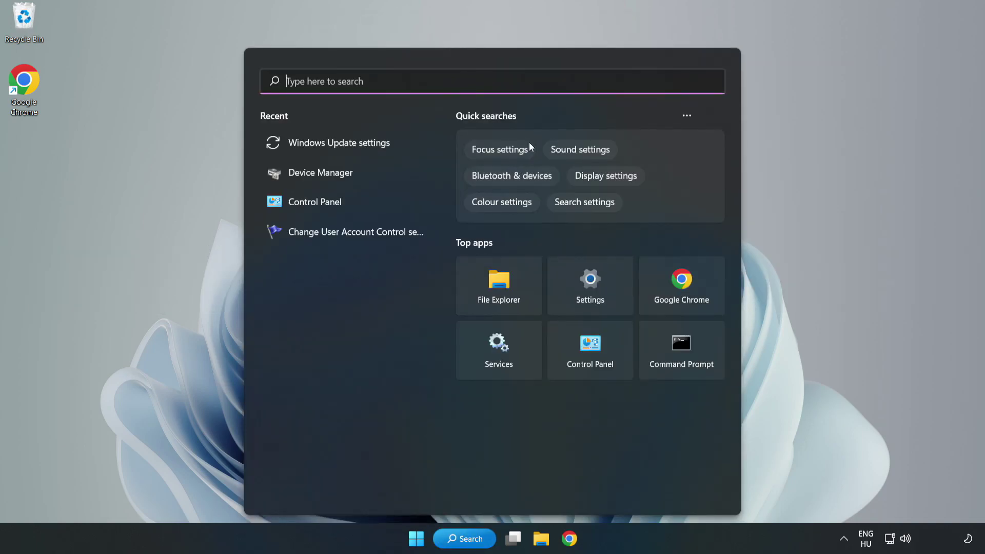
pyautogui.write('device m')
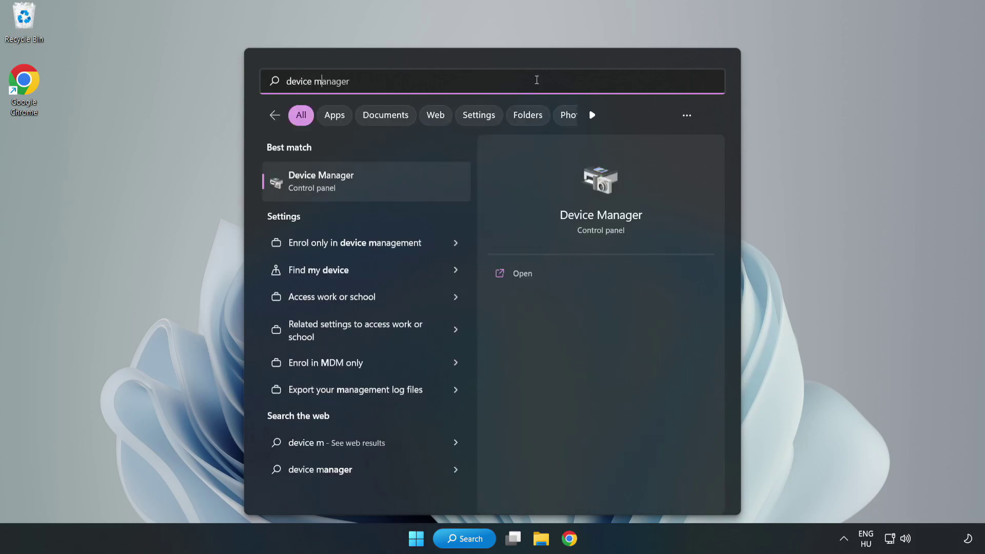
pyautogui.write('anager')
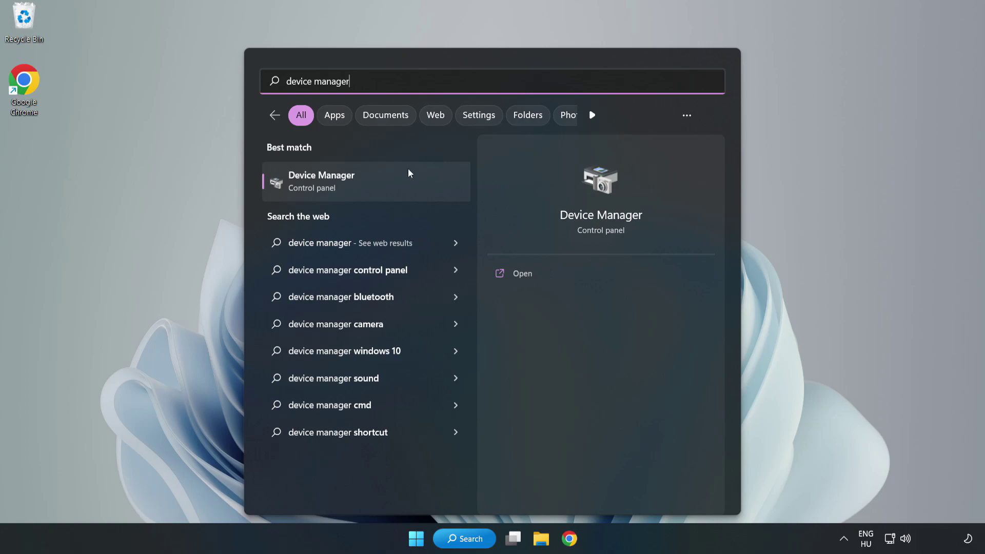
pyautogui.click(367, 191)
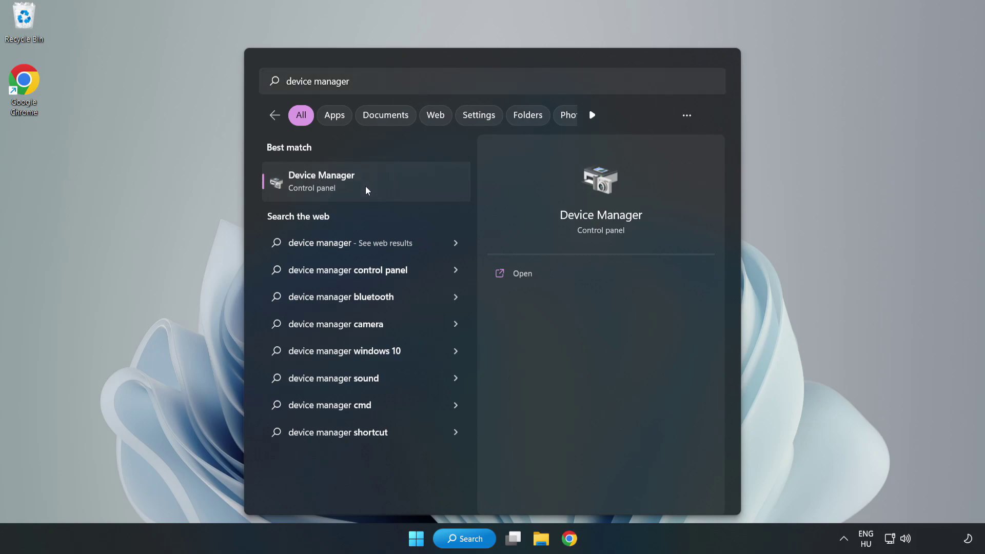
pyautogui.click(365, 185)
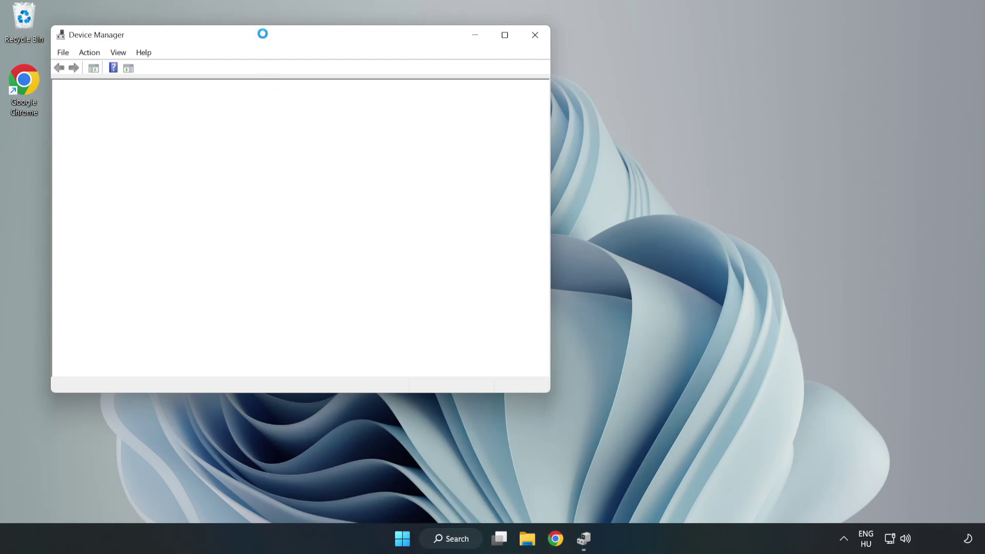
# Centre the Device Manager window, expand Display adapters and select VMware SVGA 3D.
pyautogui.moveTo(263, 35); pyautogui.dragTo(440, 89)
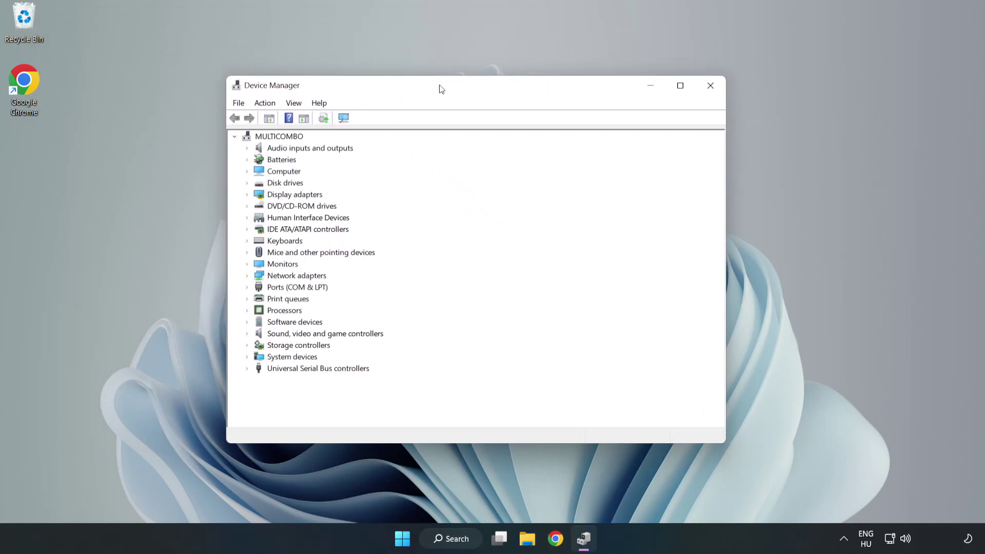
pyautogui.click(263, 196)
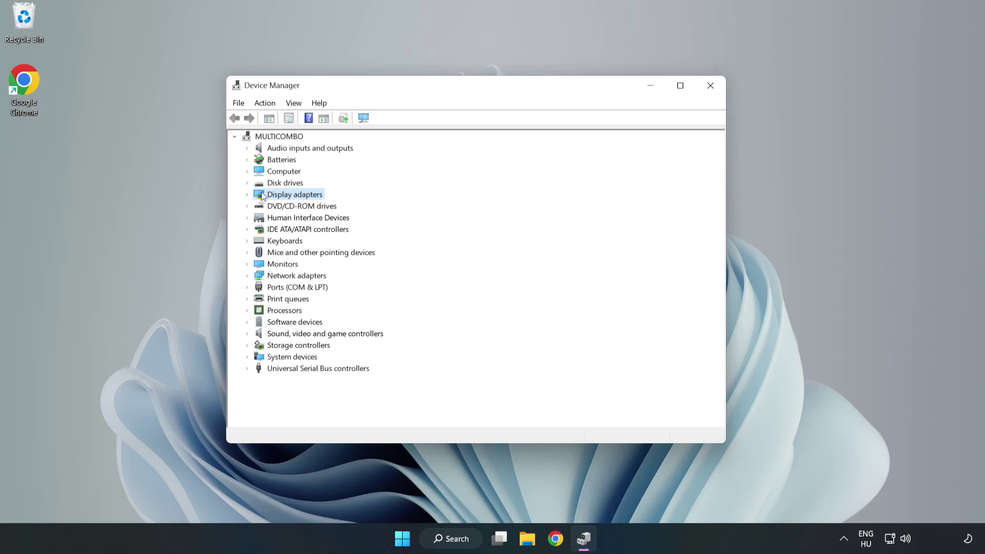
pyautogui.click(247, 196)
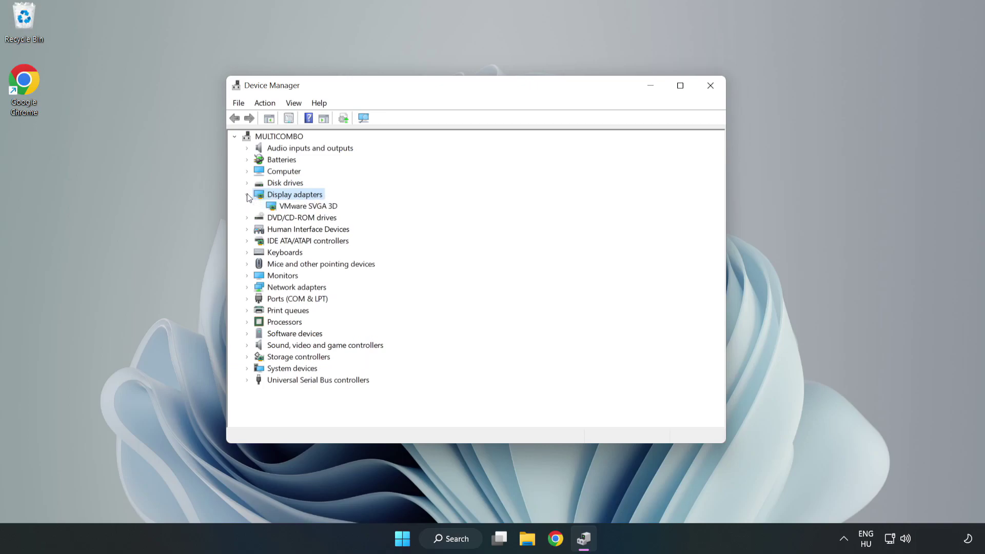
pyautogui.click(274, 206)
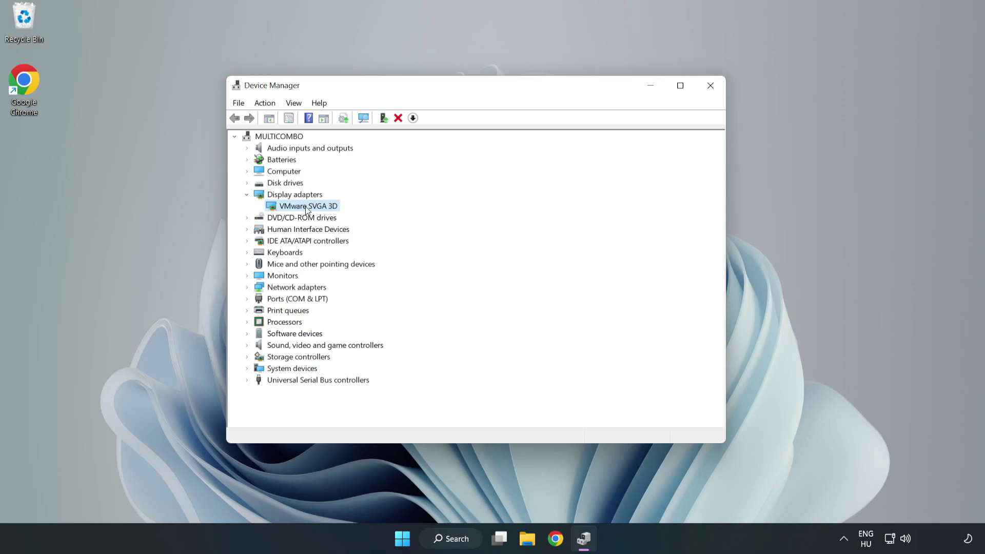
# Update the VMware SVGA 3D driver by automatic search; the best driver is already installed.
pyautogui.rightClick(306, 207)
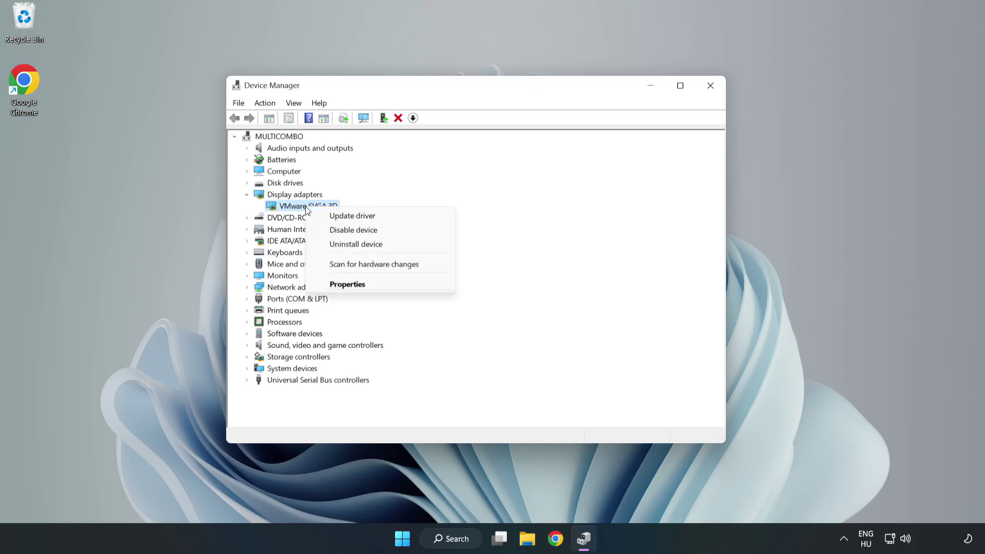
pyautogui.click(383, 217)
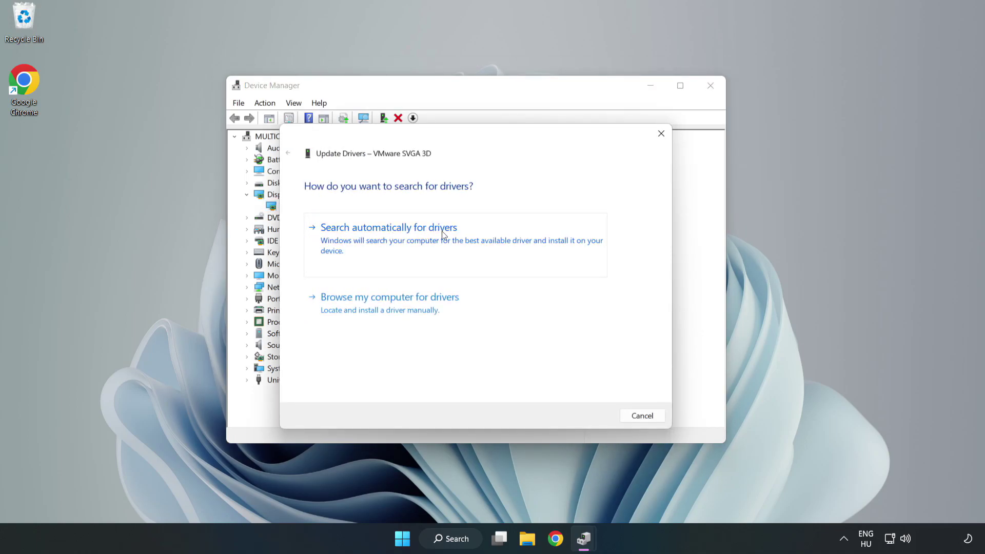
pyautogui.click(392, 240)
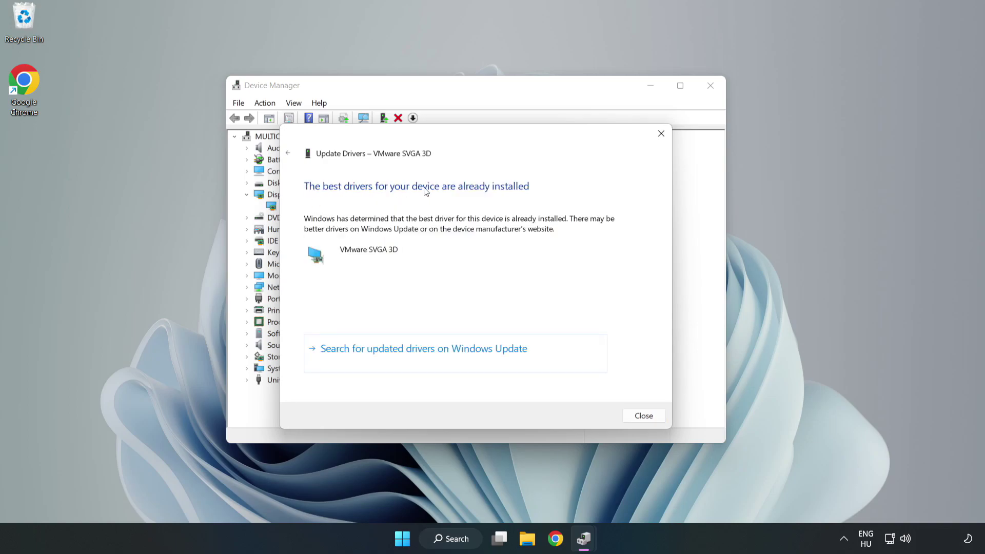
pyautogui.click(645, 418)
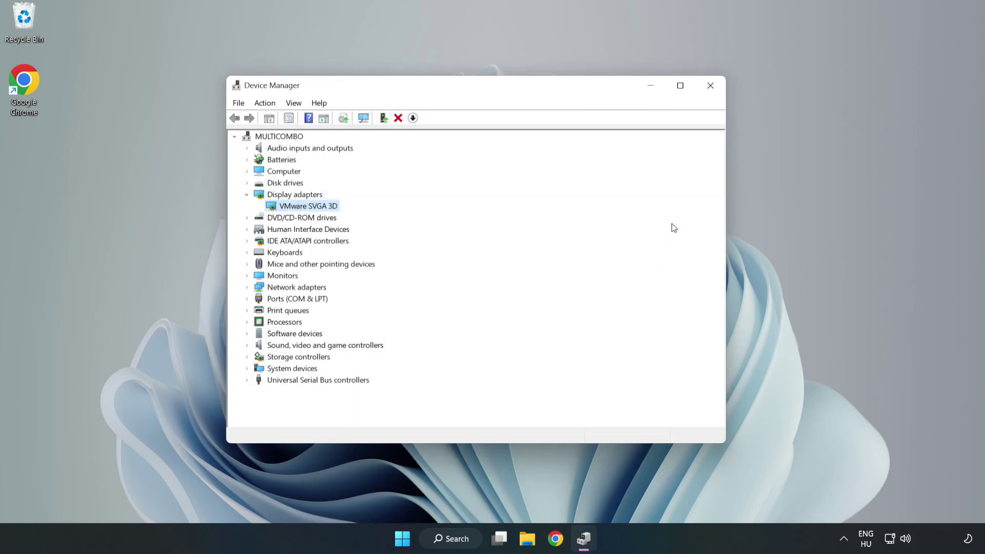
# Close Device Manager and open Windows Update settings by searching 'updates'.
pyautogui.click(711, 87)
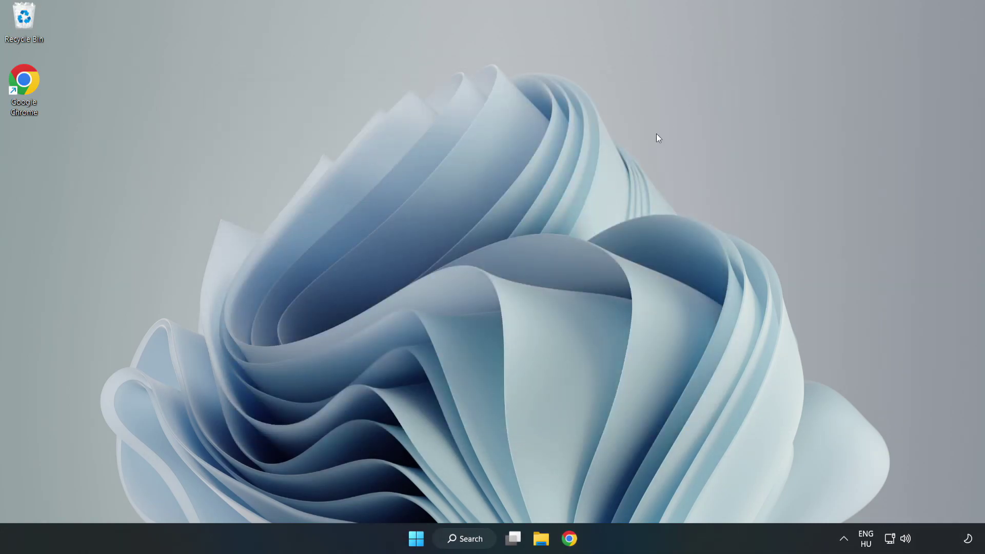
pyautogui.click(465, 540)
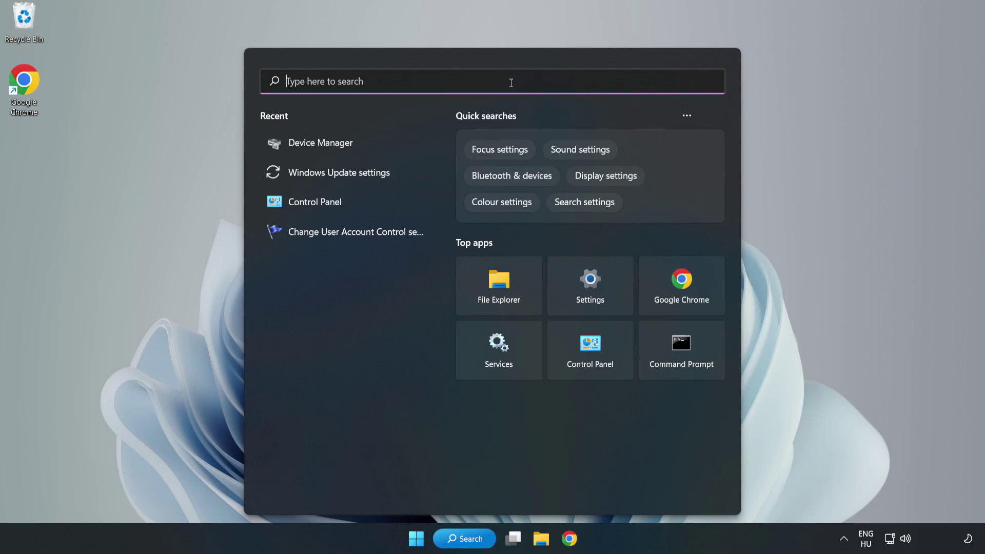
pyautogui.write('updates')
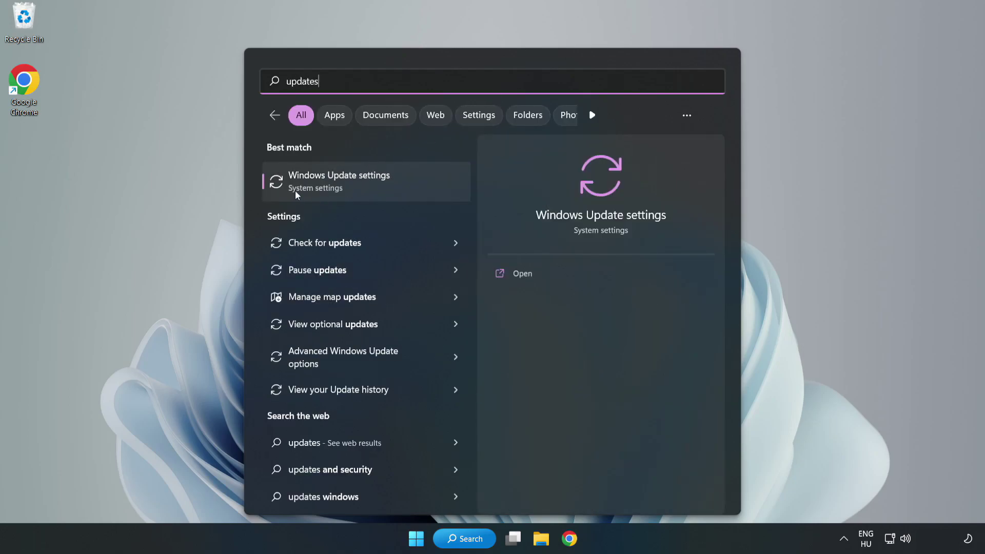
pyautogui.click(352, 187)
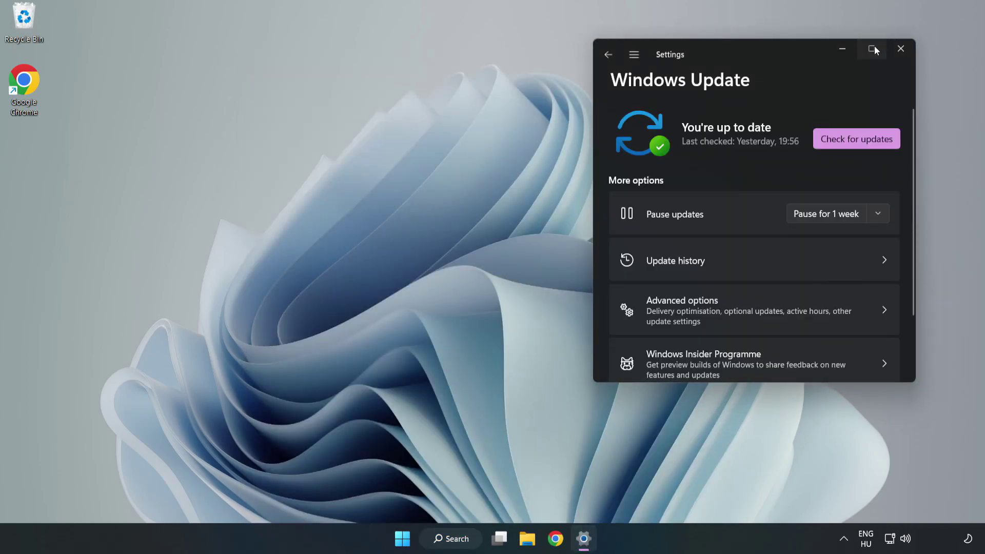
# Maximize Settings and check for updates, installing KB2267602 until Windows reports up to date.
pyautogui.click(872, 48)
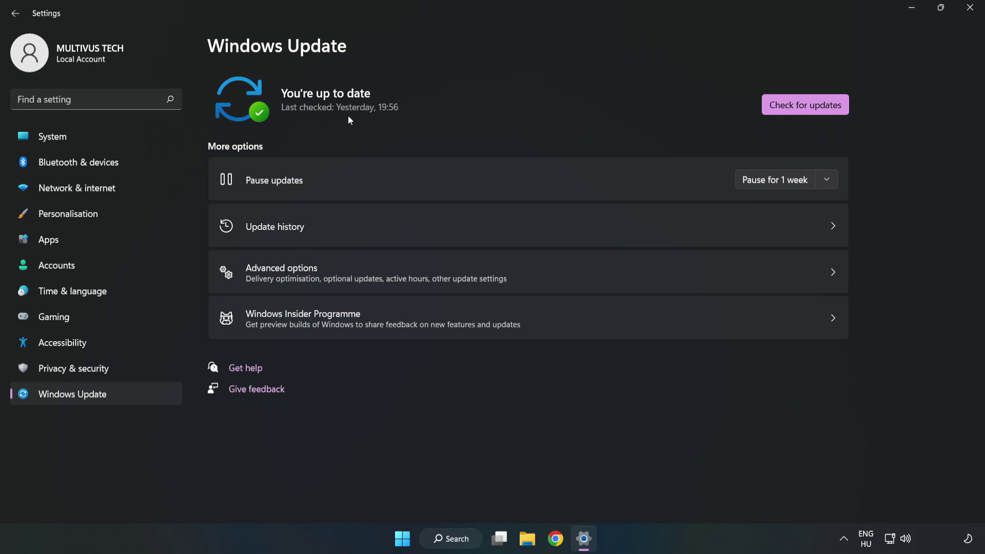
pyautogui.click(809, 107)
# Close Settings and switch Steam from the store to Library Home.
pyautogui.click(970, 7)
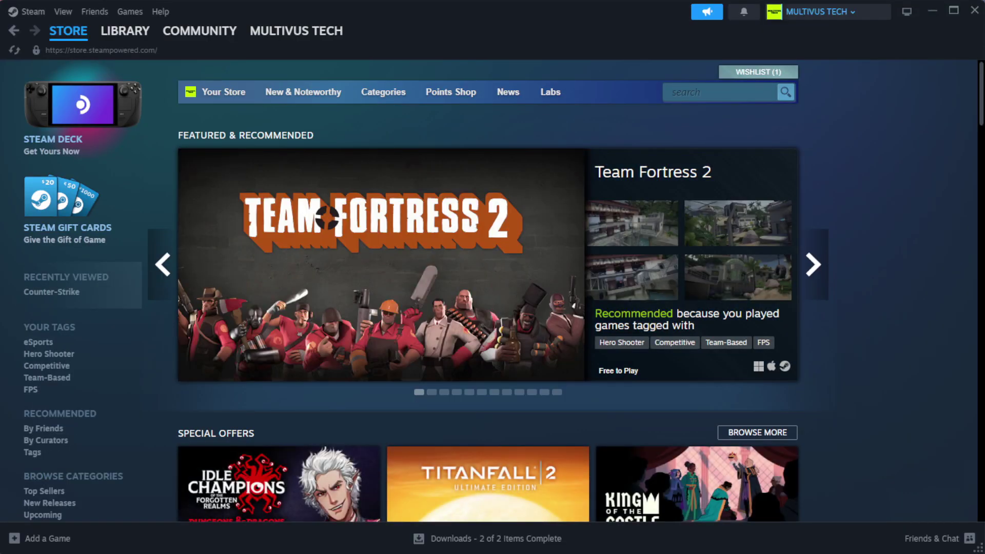
pyautogui.moveTo(144, 37)
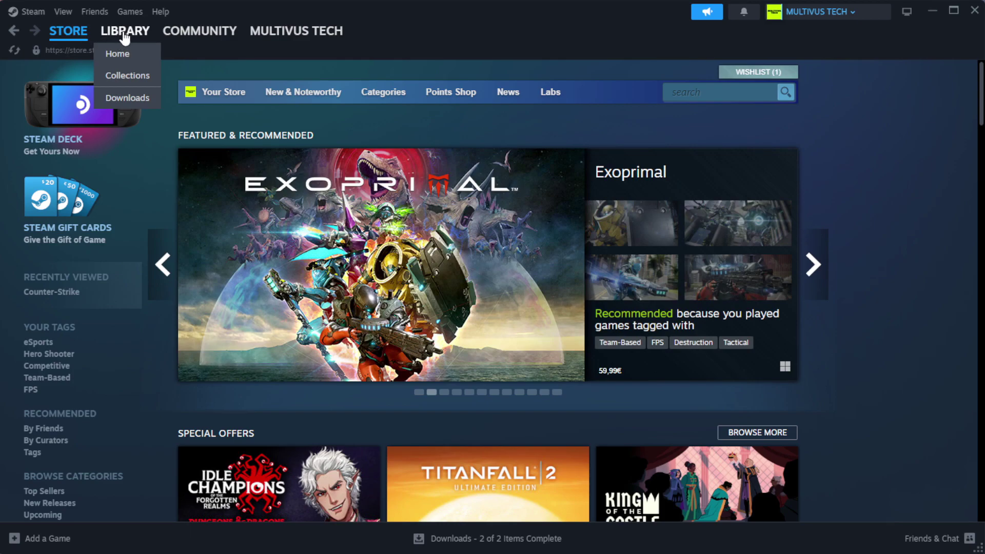
pyautogui.click(141, 54)
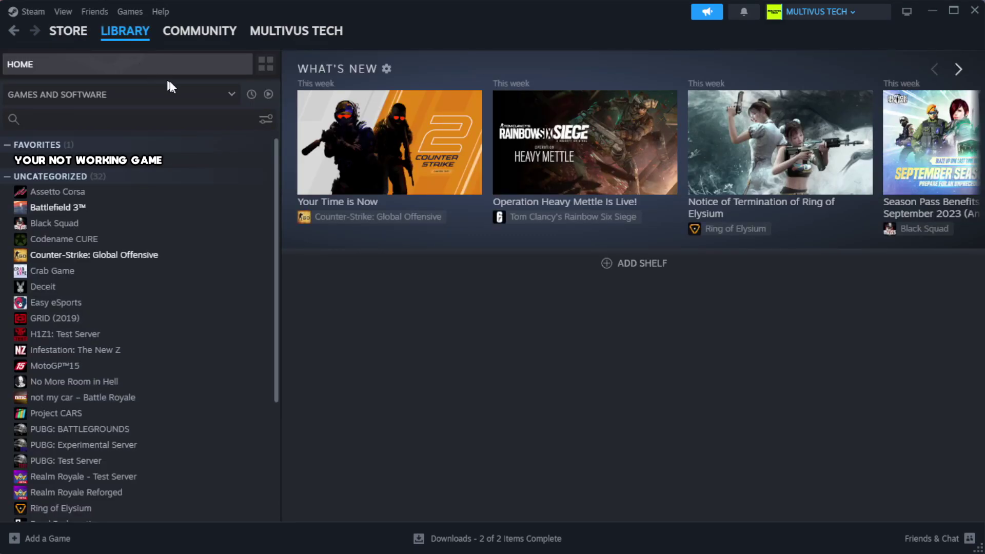
# Verify integrity of the game's files from Properties > Installed Files; all 1039 validate.
pyautogui.rightClick(242, 162)
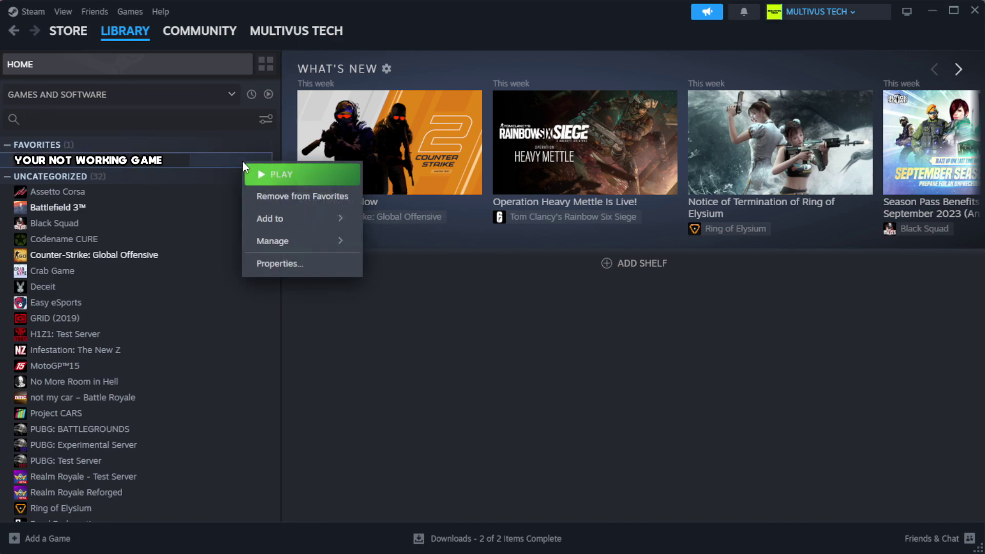
pyautogui.click(303, 271)
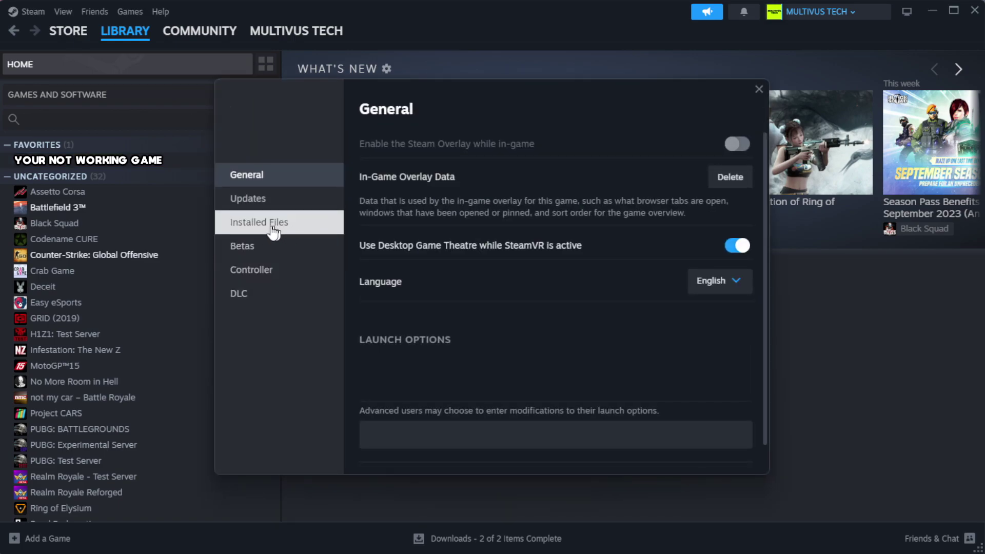
pyautogui.click(323, 234)
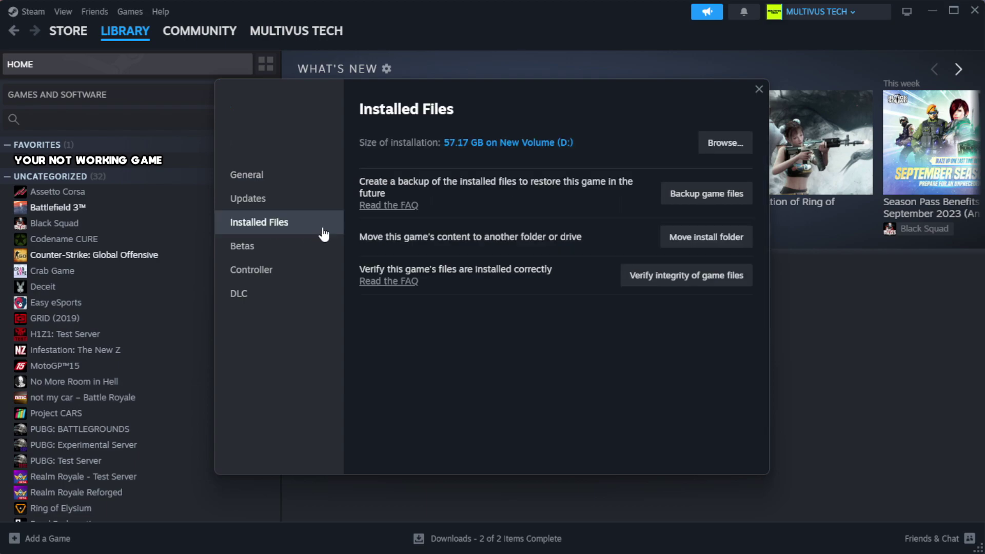
pyautogui.click(693, 286)
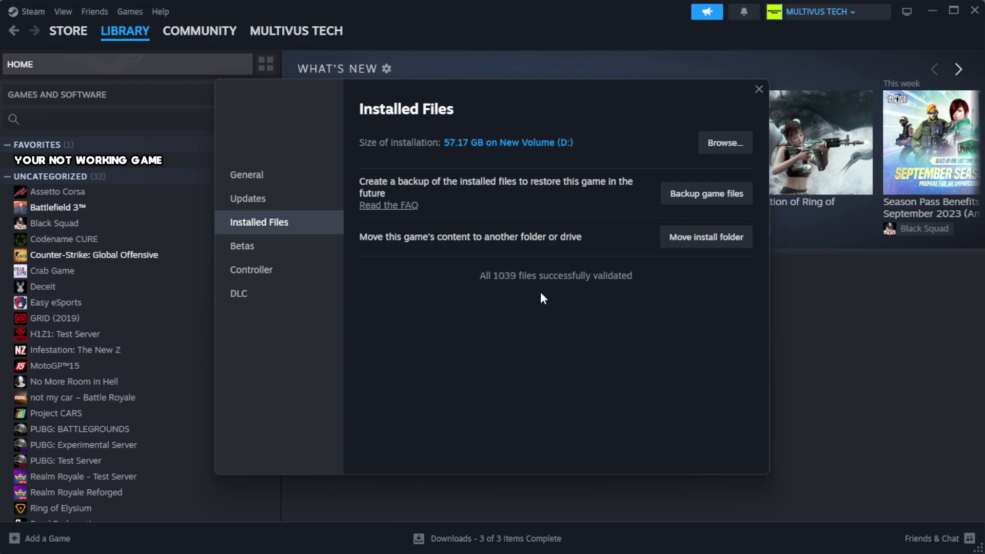
# Browse to the game's install folder and right-click the YOUR NOT WORKING GAME shortcut.
pyautogui.click(724, 149)
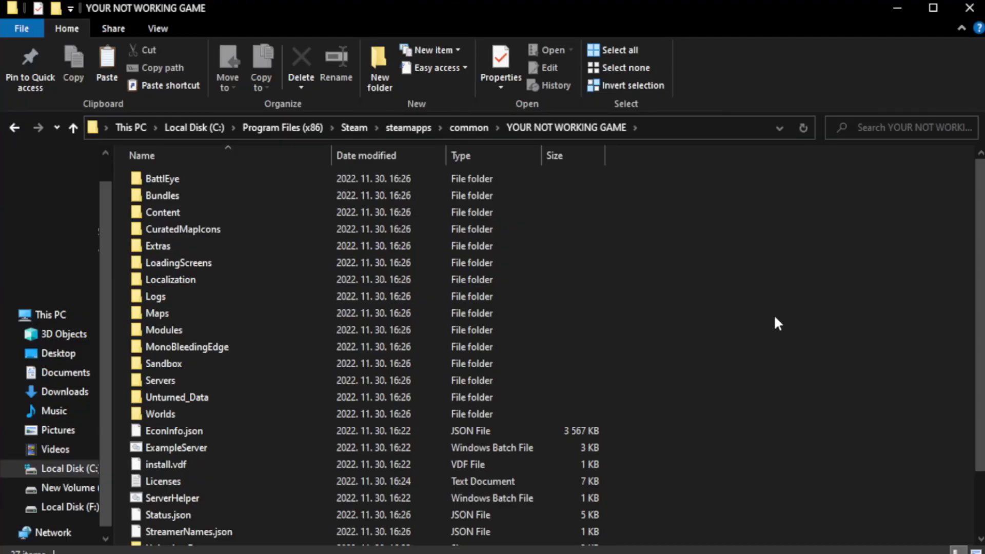
pyautogui.scroll(-2, 983, 368)
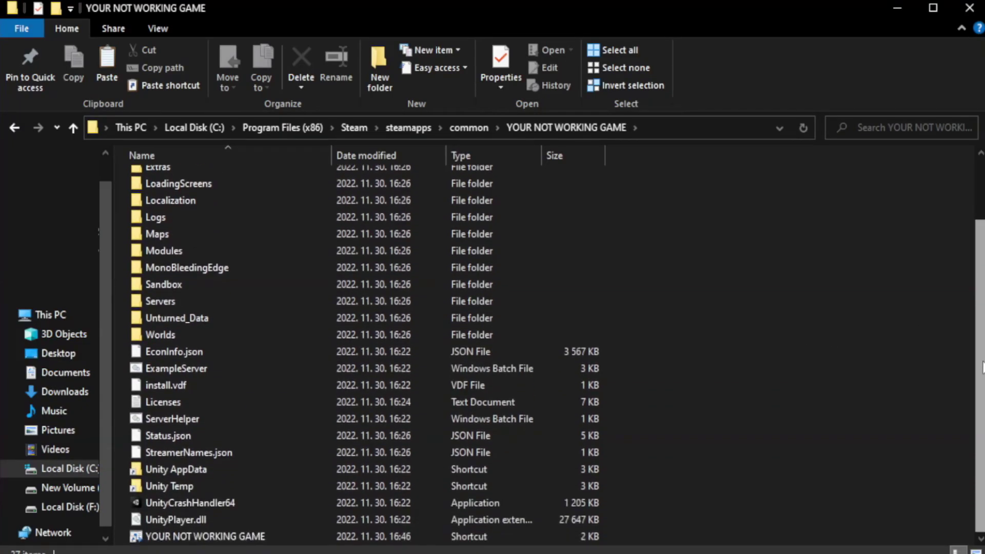
pyautogui.click(341, 541)
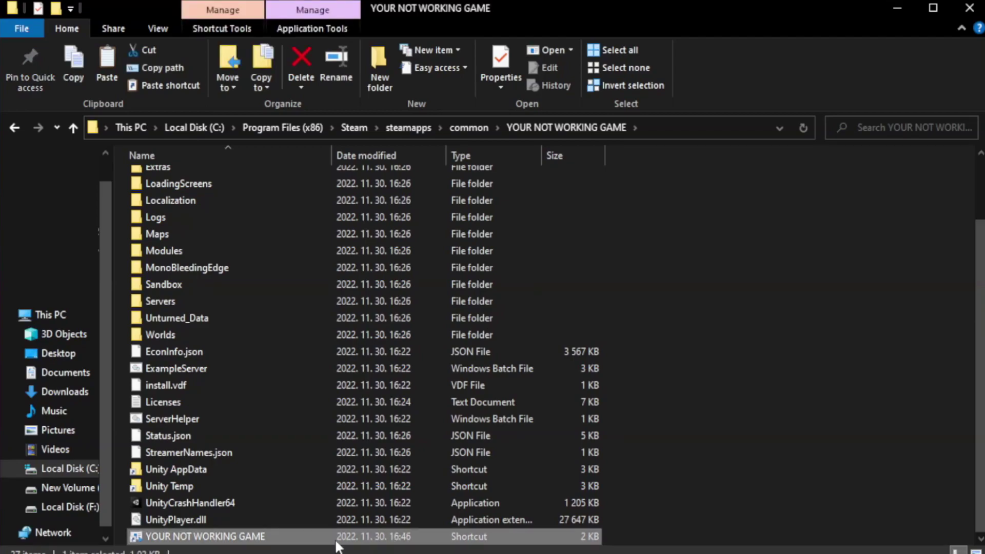
pyautogui.rightClick(329, 538)
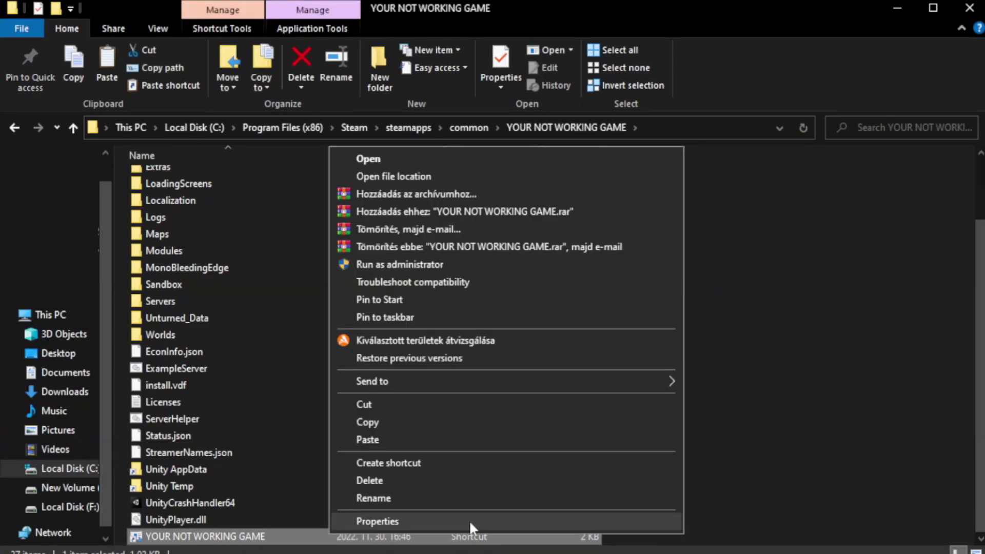
# Set the shortcut to Windows 8 compatibility, run as administrator, fullscreen optimizations disabled, and apply.
pyautogui.click(502, 520)
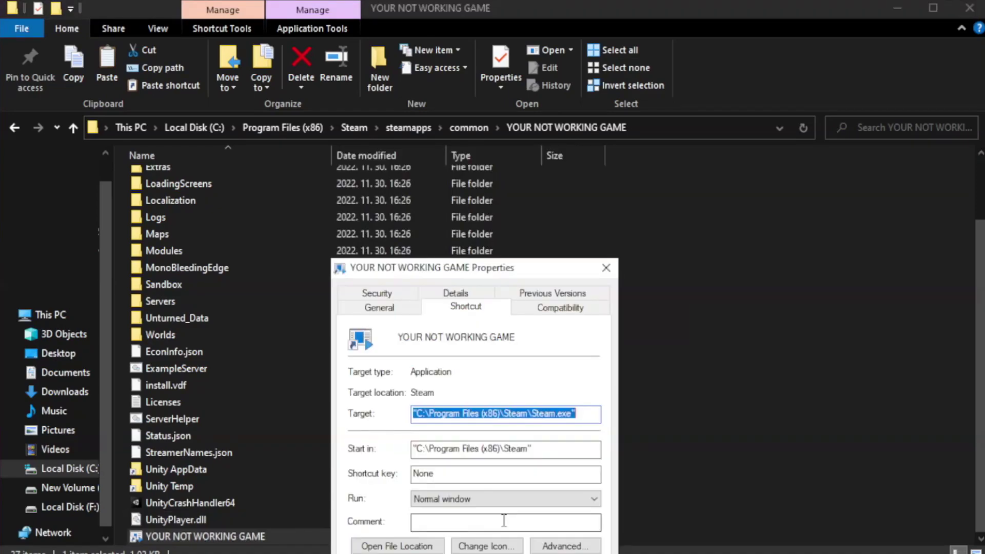
pyautogui.moveTo(497, 269); pyautogui.dragTo(495, 101)
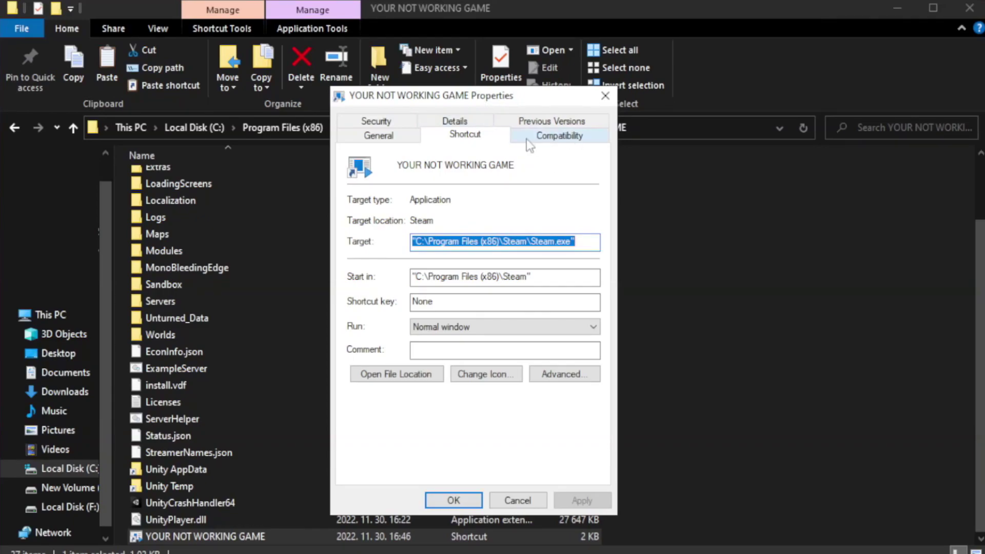
pyautogui.click(554, 140)
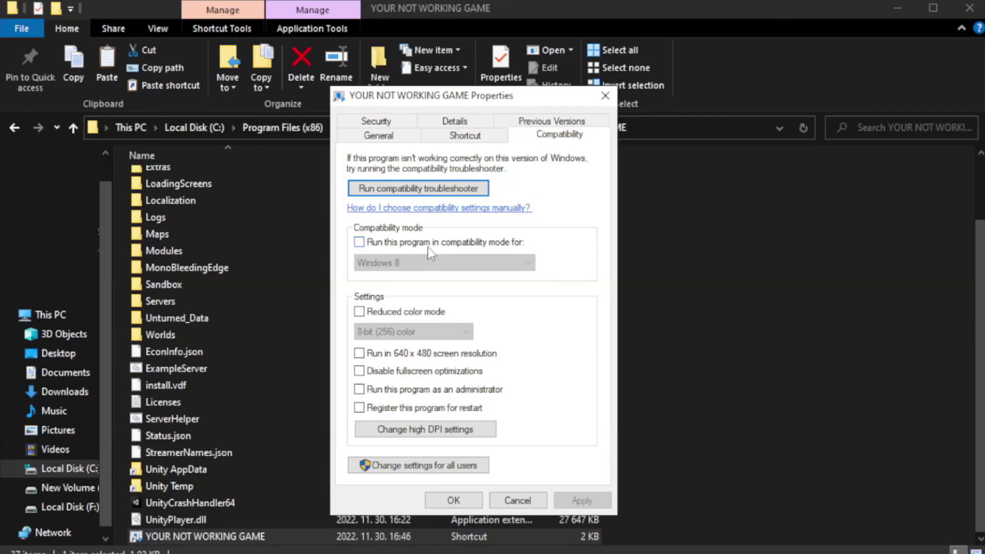
pyautogui.click(390, 243)
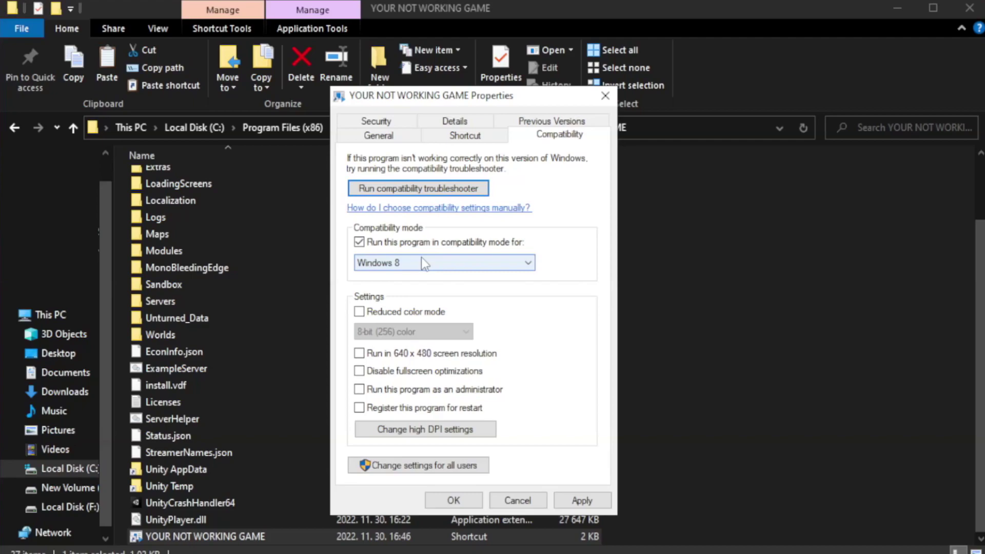
pyautogui.click(443, 263)
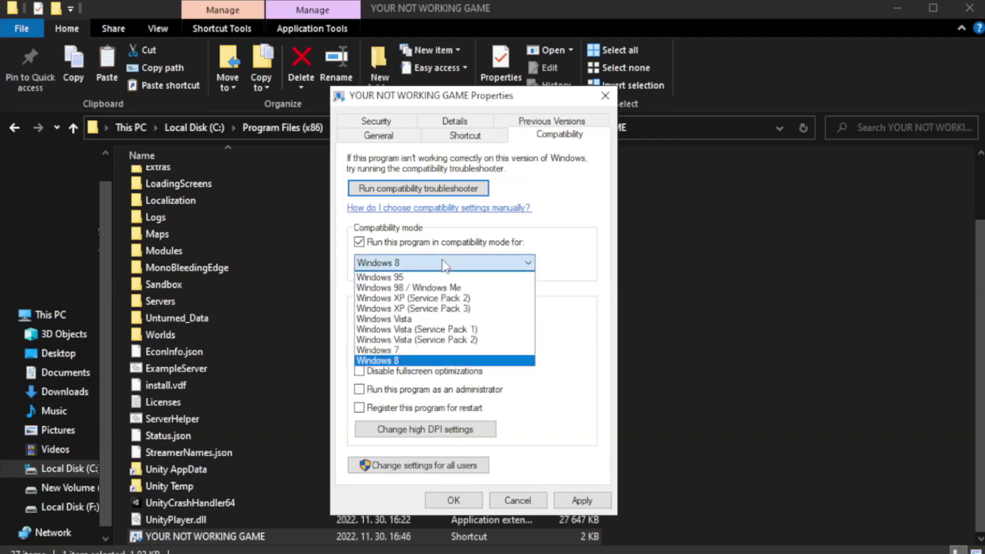
pyautogui.click(418, 362)
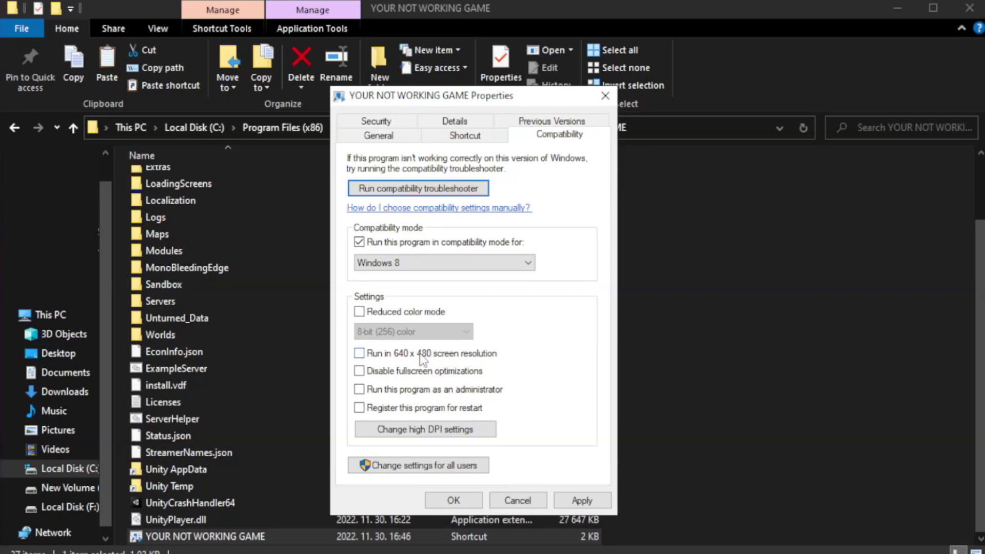
pyautogui.click(384, 378)
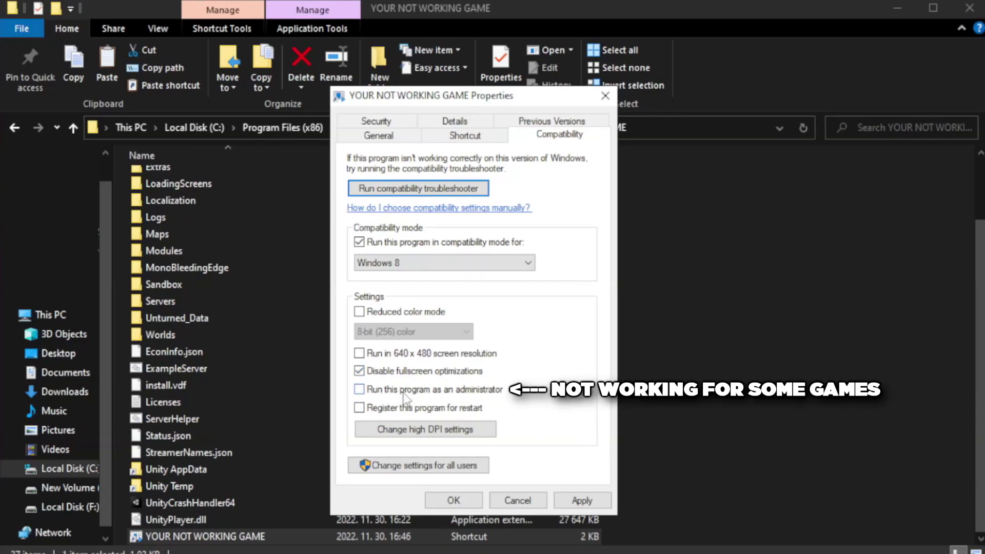
pyautogui.click(386, 396)
pyautogui.click(578, 504)
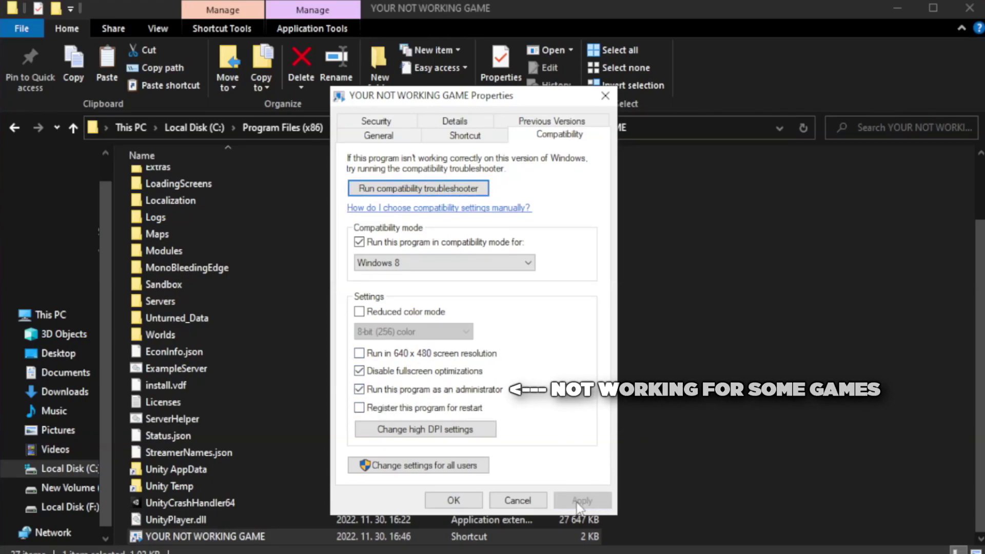
pyautogui.click(452, 503)
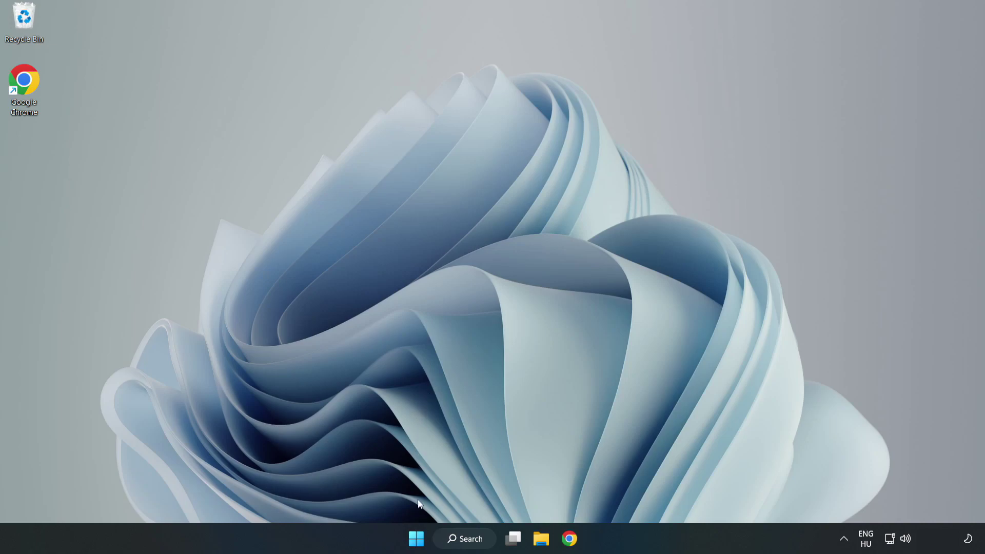
# Disable Cortana, Edge, Teams and Phone Link on Task Manager's Startup tab, keeping VMware Tools enabled.
pyautogui.rightClick(417, 540)
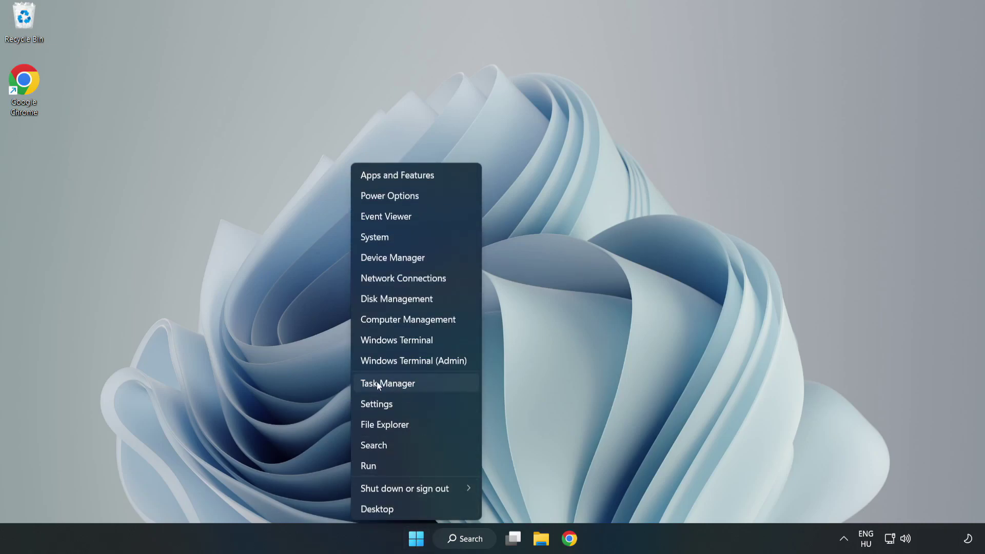
pyautogui.click(414, 383)
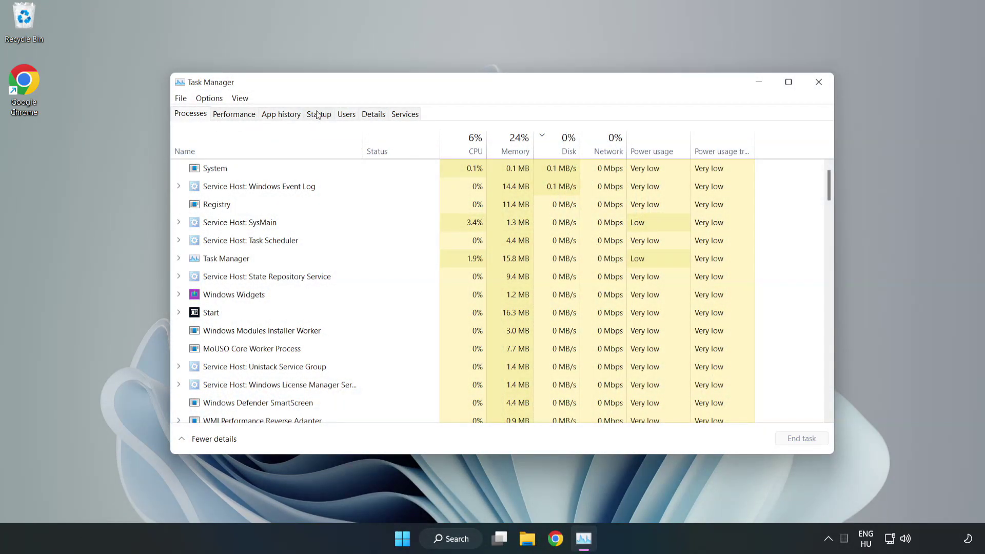
pyautogui.click(320, 117)
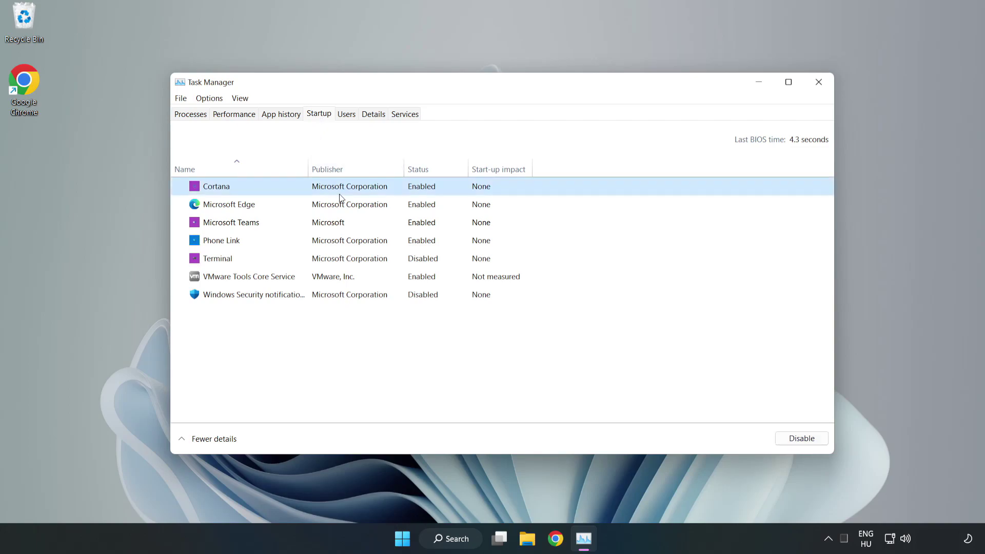
pyautogui.click(800, 439)
pyautogui.click(425, 203)
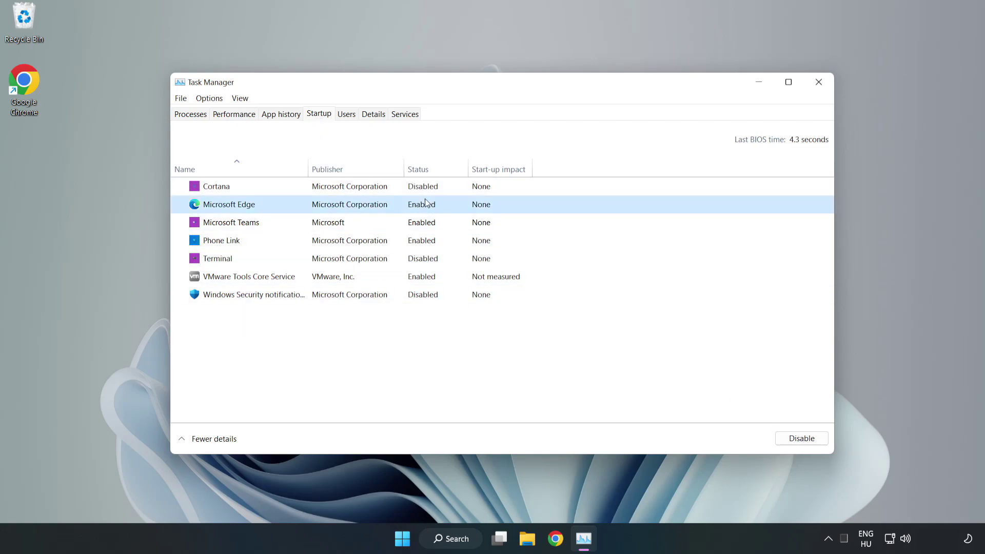
pyautogui.click(797, 439)
pyautogui.click(360, 224)
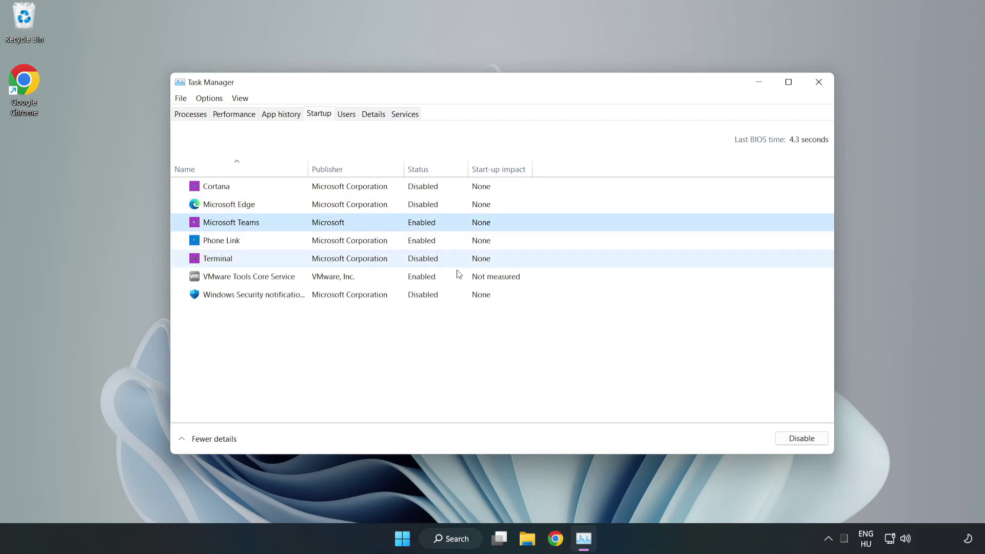
pyautogui.click(800, 439)
pyautogui.click(330, 245)
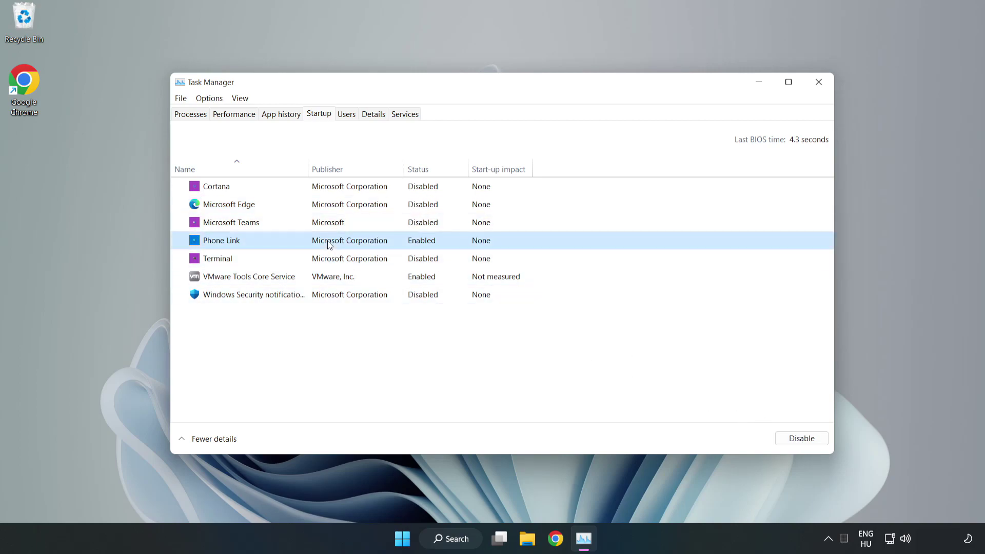
pyautogui.click(820, 443)
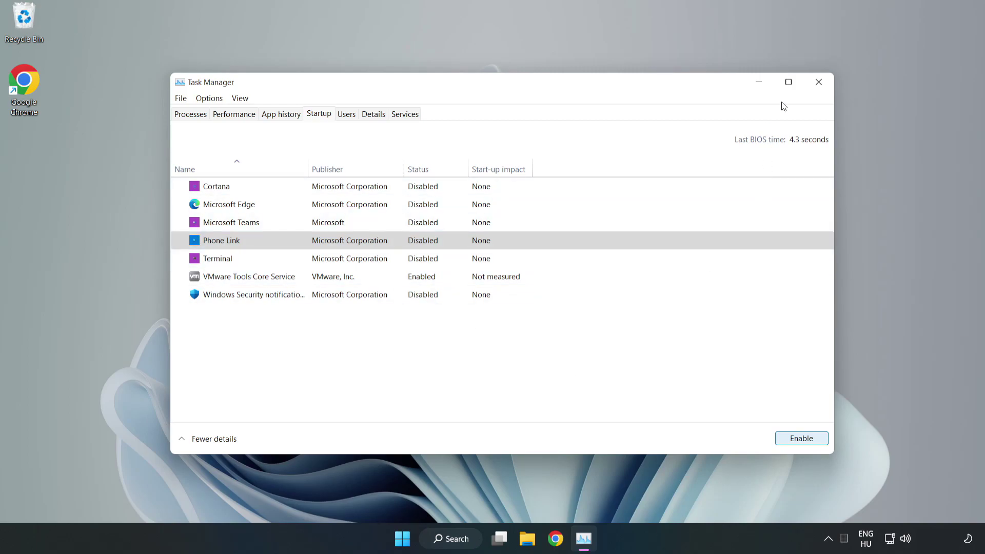
# Close Task Manager and launch Command Prompt as administrator from a 'cmd' search.
pyautogui.click(820, 83)
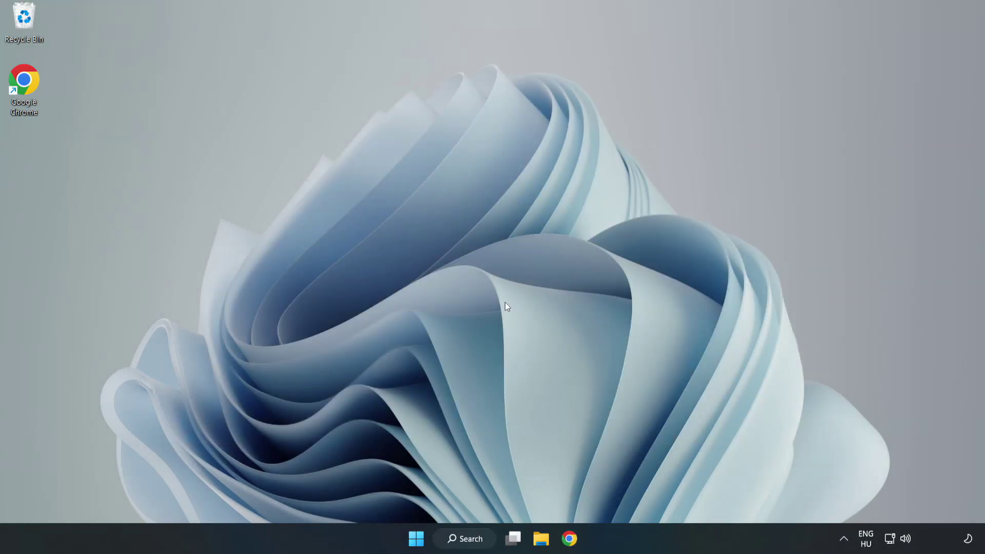
pyautogui.click(481, 537)
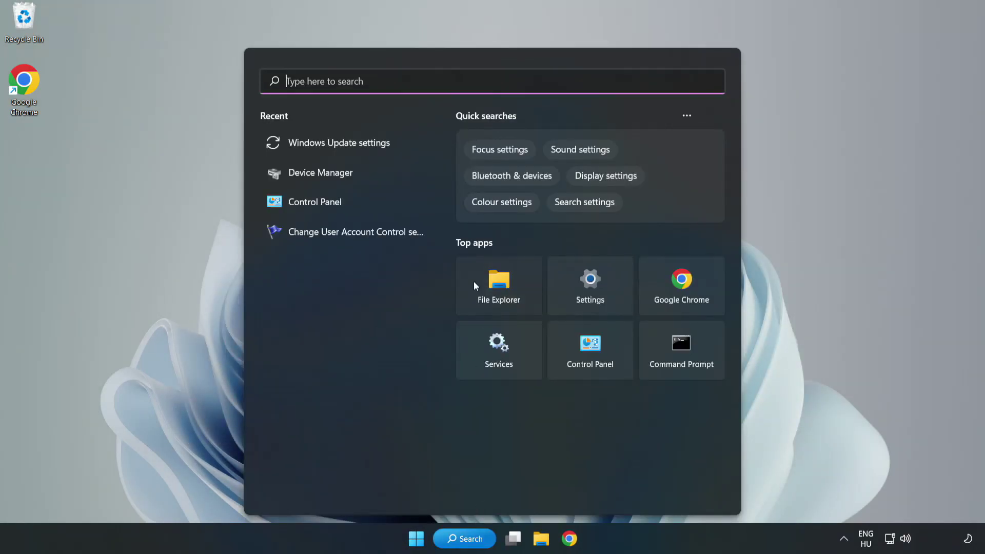
pyautogui.write('cmd')
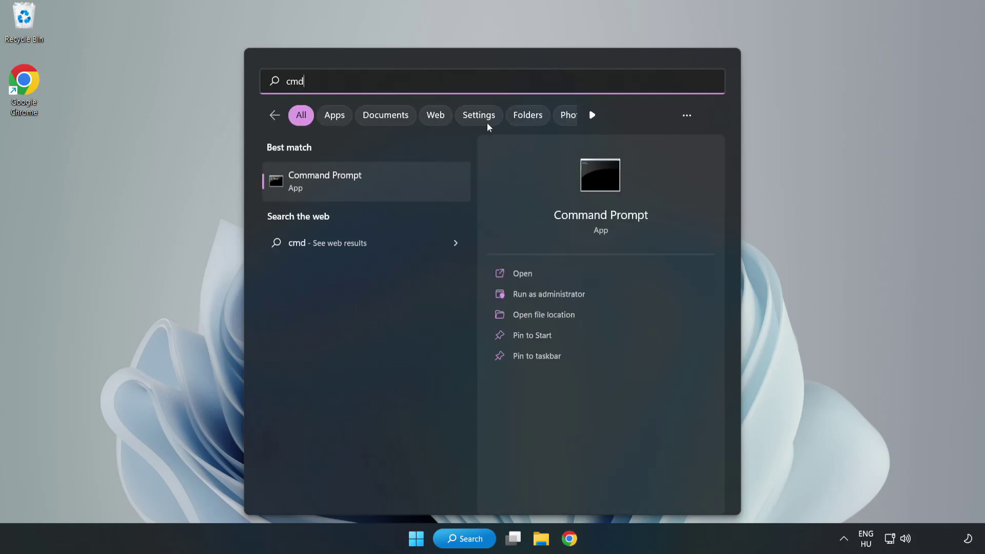
pyautogui.rightClick(388, 186)
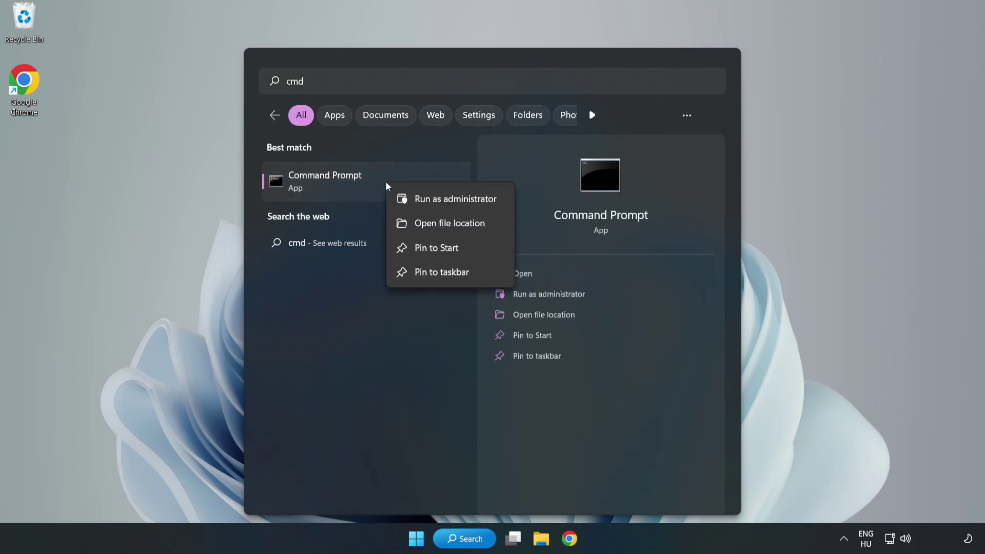
pyautogui.click(426, 200)
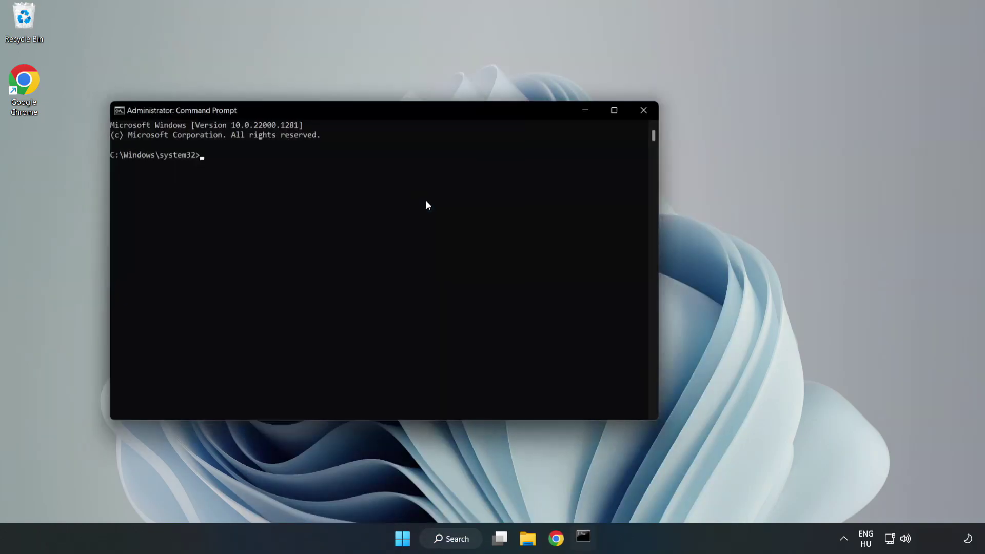
# Run sfc /scannow, then close Command Prompt once it reports no integrity violations.
pyautogui.moveTo(394, 113); pyautogui.dragTo(502, 116)
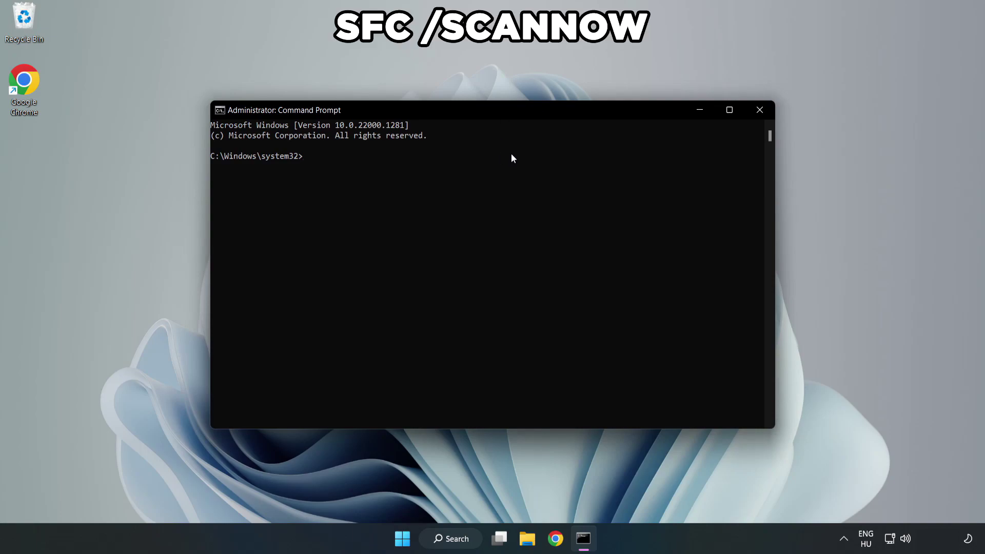
pyautogui.write('sfc /scannow')
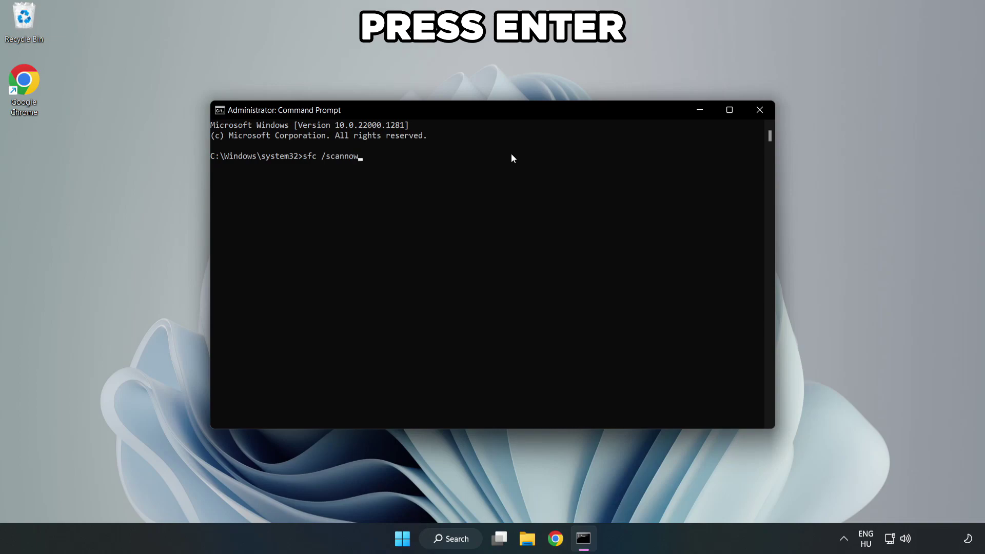
pyautogui.press('Return')
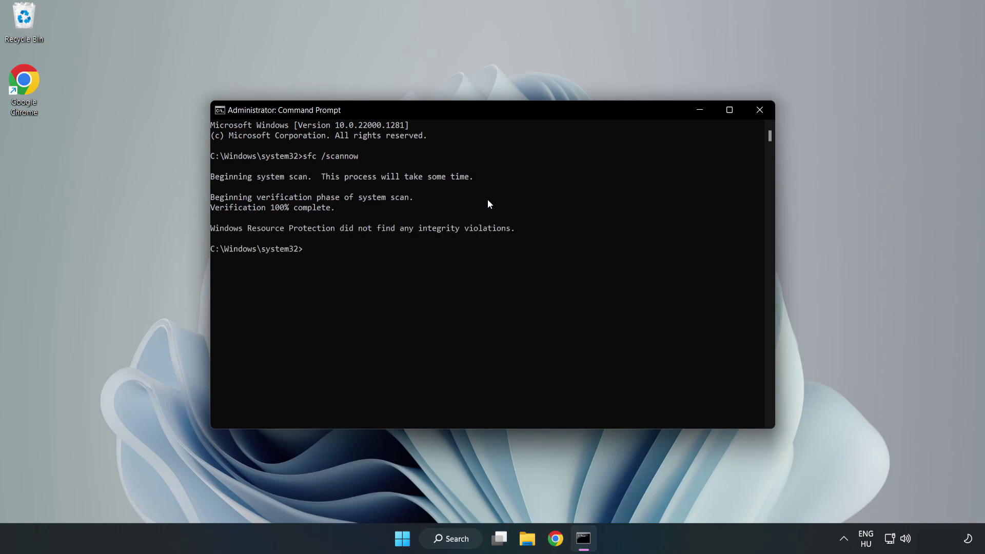
pyautogui.click(760, 118)
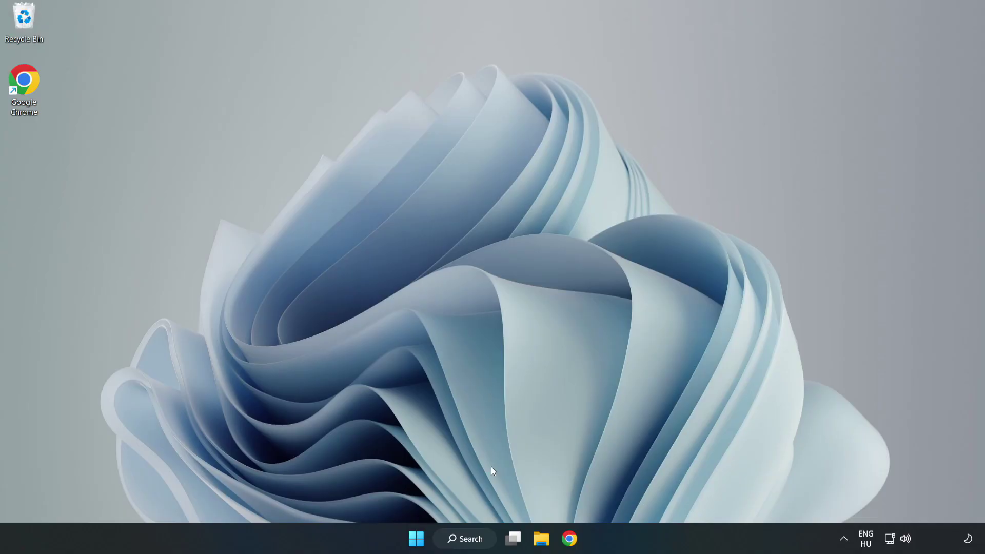
# Search for 'security' and launch the Windows Security app from the results.
pyautogui.click(471, 543)
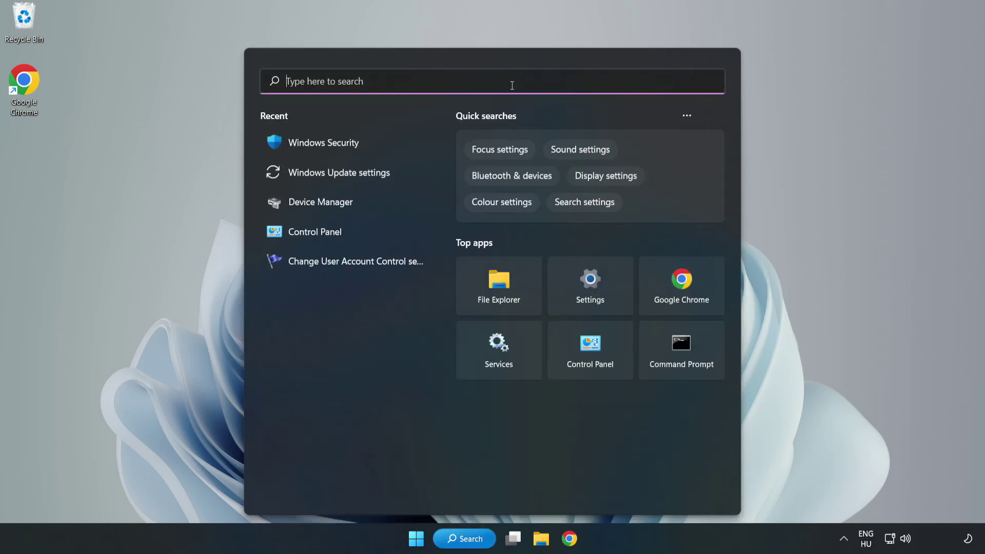
pyautogui.write('secu')
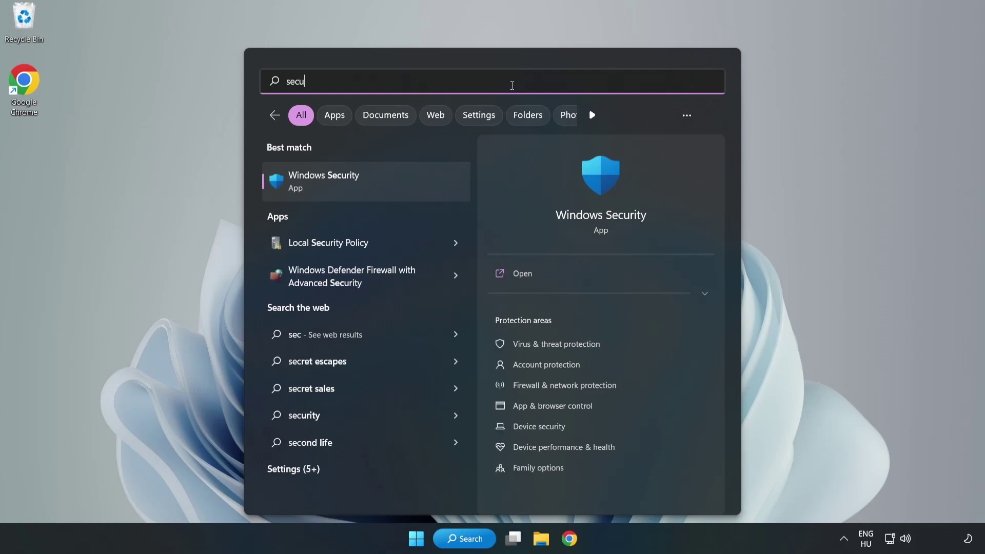
pyautogui.write('rity')
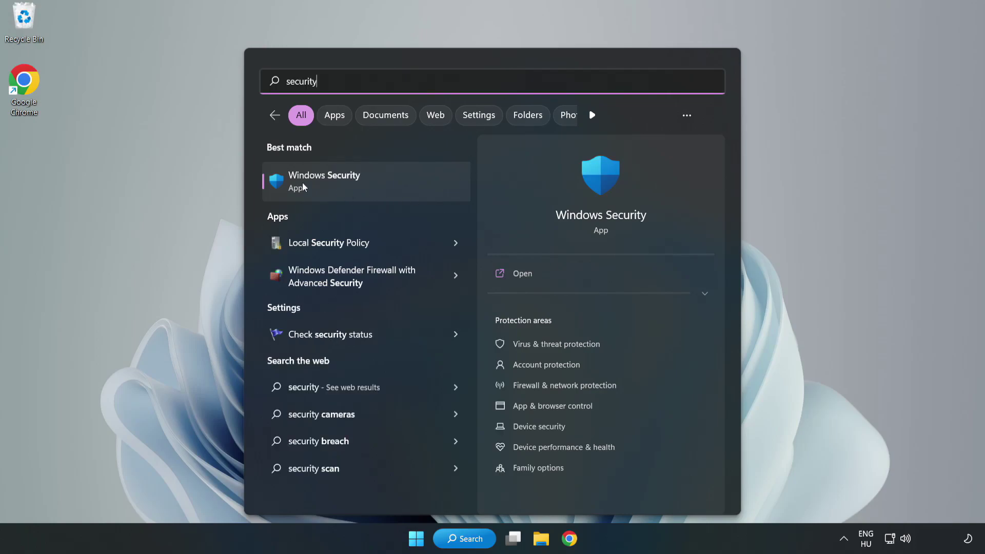
pyautogui.click(358, 190)
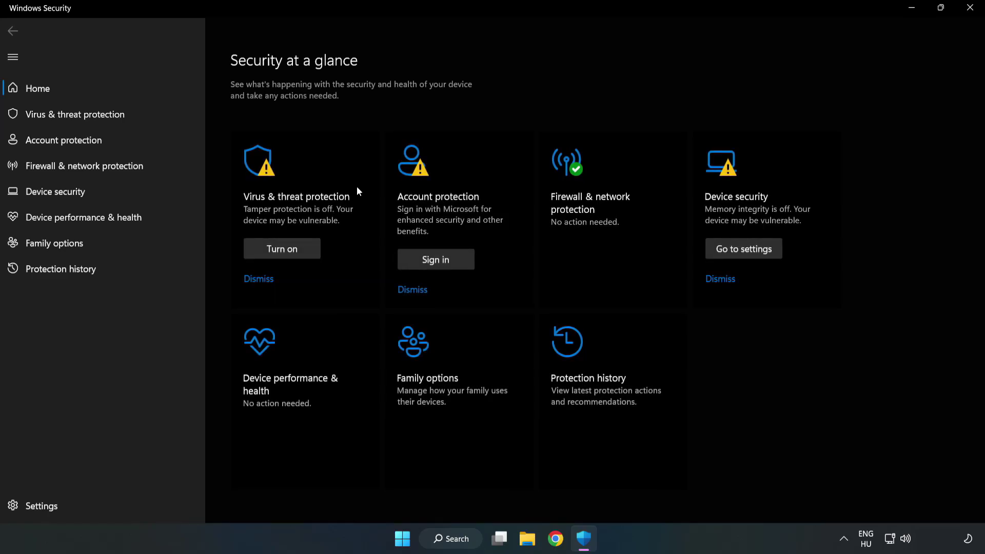
# Go to Virus & threat protection settings and open Add or remove exclusions.
pyautogui.click(65, 120)
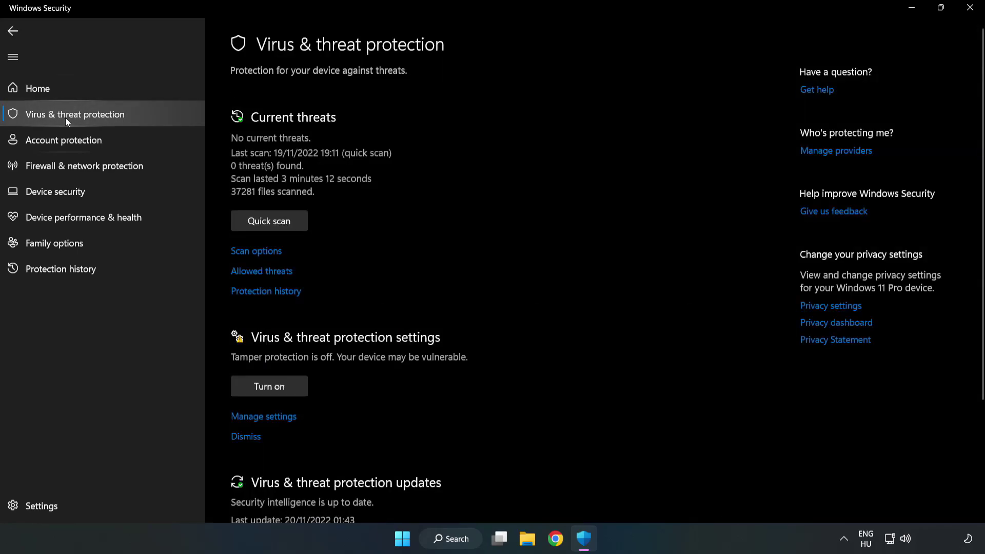
pyautogui.scroll(-3, 515, 202)
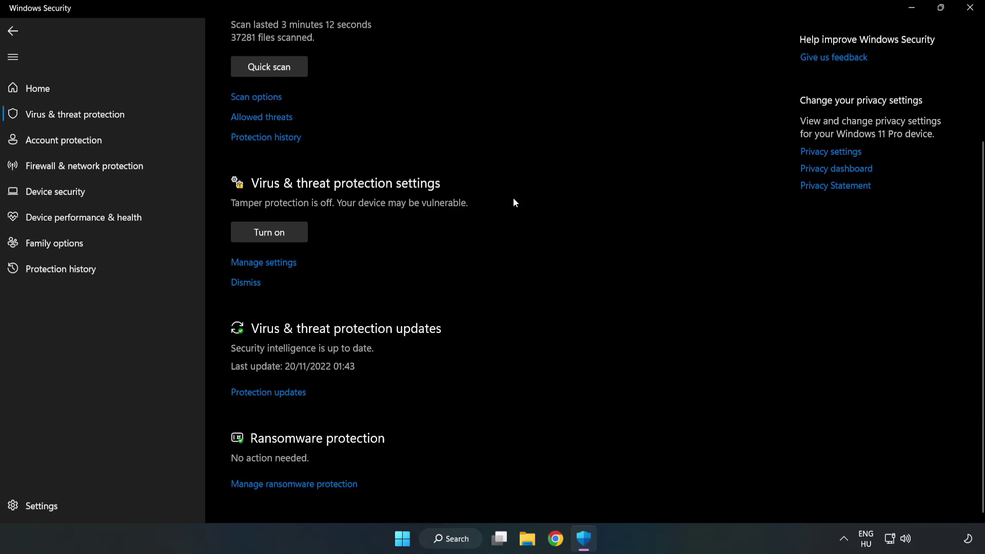
pyautogui.click(269, 264)
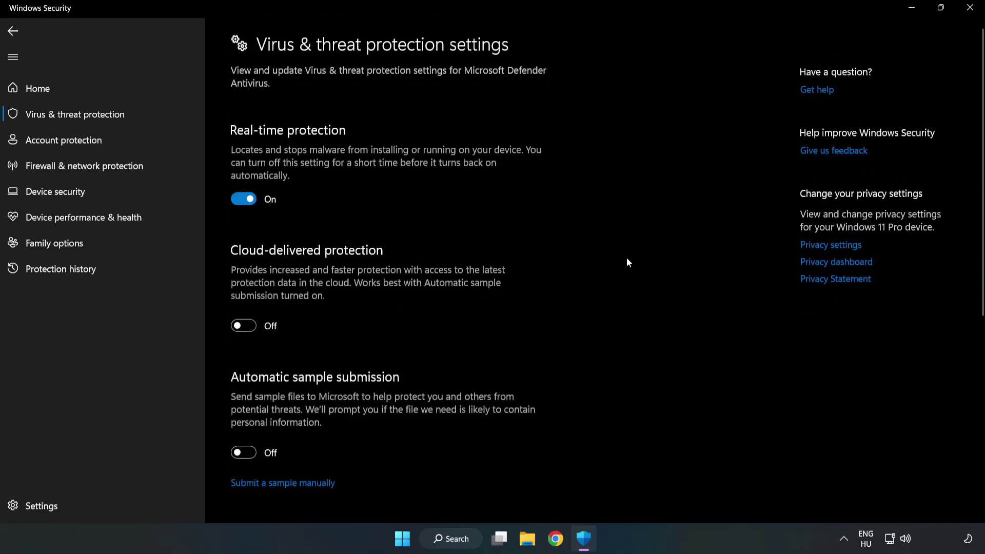
pyautogui.scroll(-6, 627, 259)
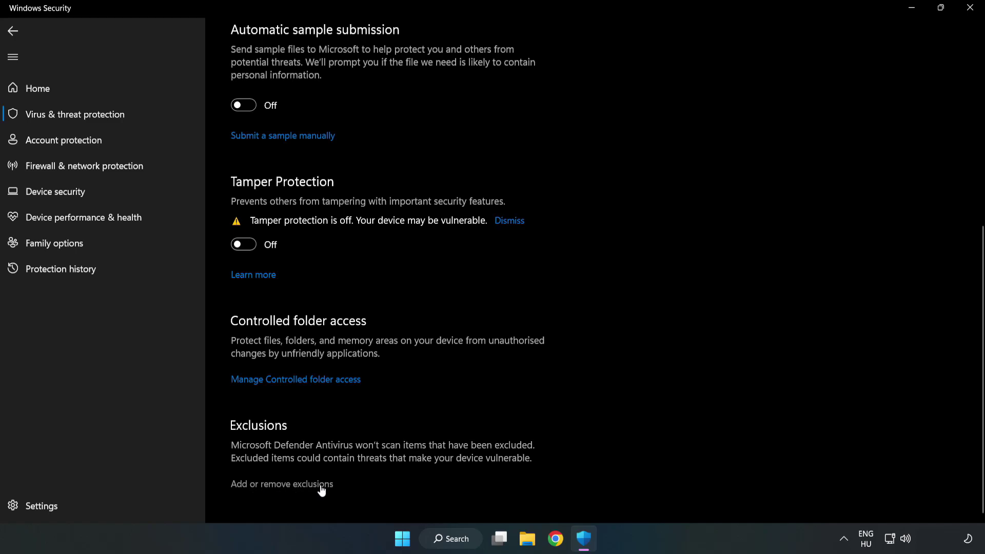
pyautogui.click(290, 485)
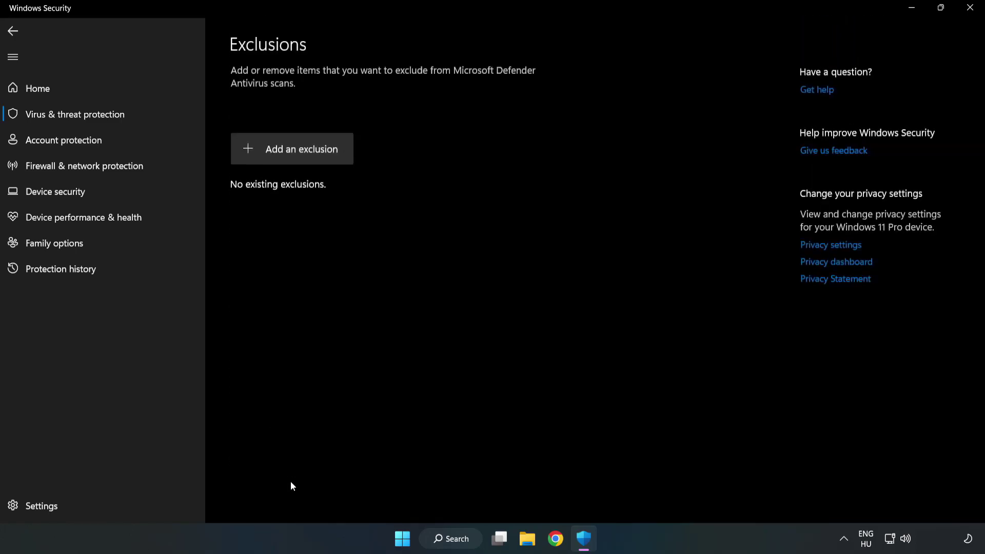
# Add a File exclusion using the shortcut in C:\Program Files (x86)\NOT WORKING APP.
pyautogui.click(302, 154)
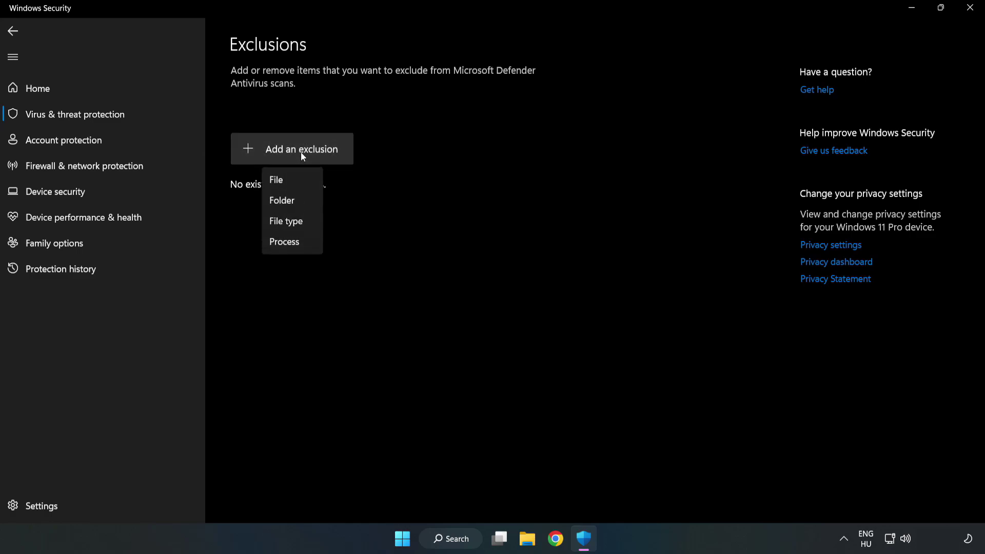
pyautogui.click(280, 181)
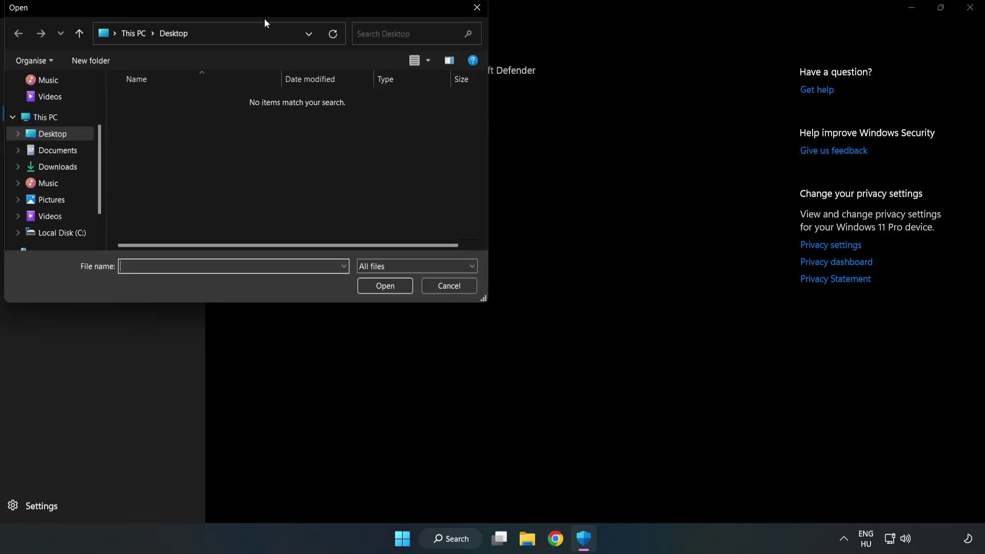
pyautogui.moveTo(264, 18)
pyautogui.mouseDown()
pyautogui.moveTo(322, 36)
pyautogui.moveTo(454, 108)
pyautogui.mouseUp()
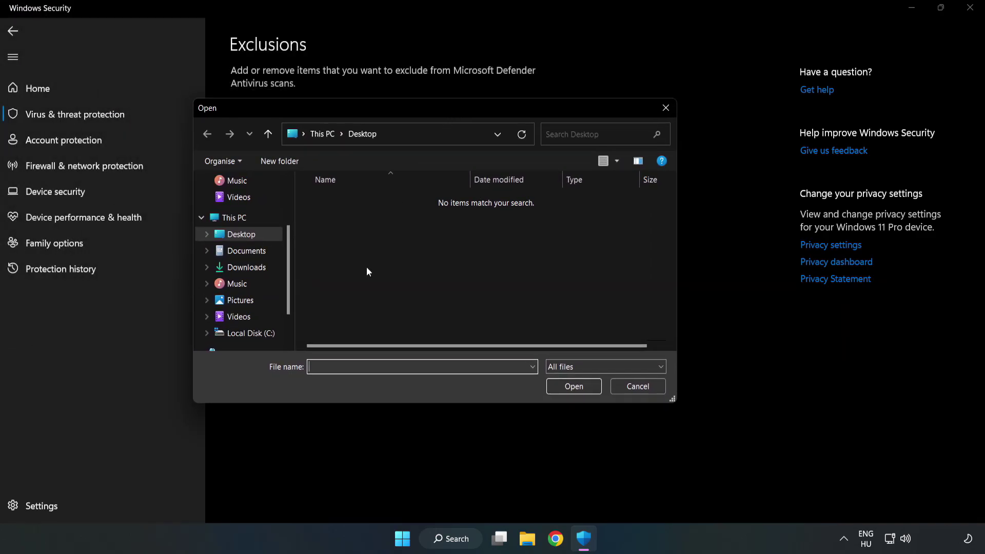
pyautogui.click(251, 334)
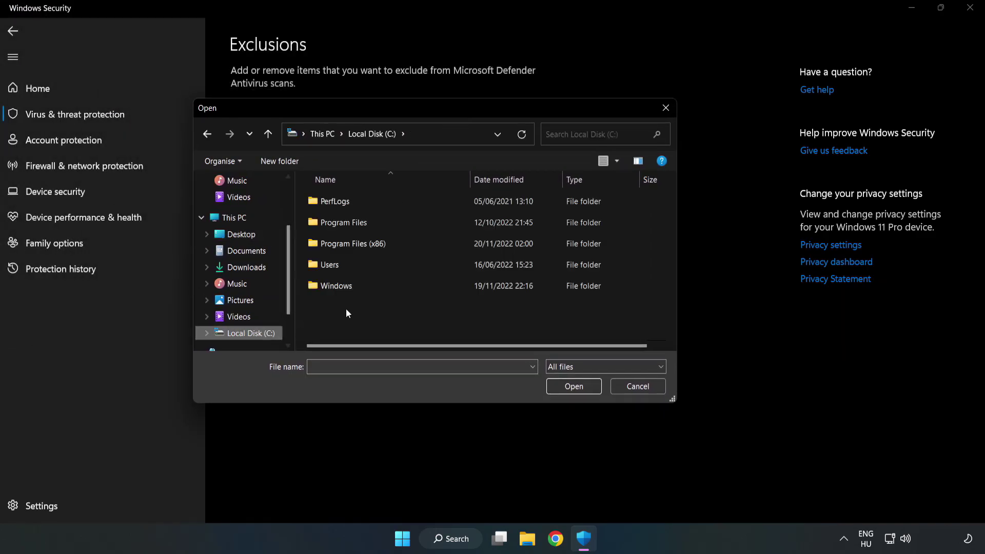
pyautogui.doubleClick(387, 245)
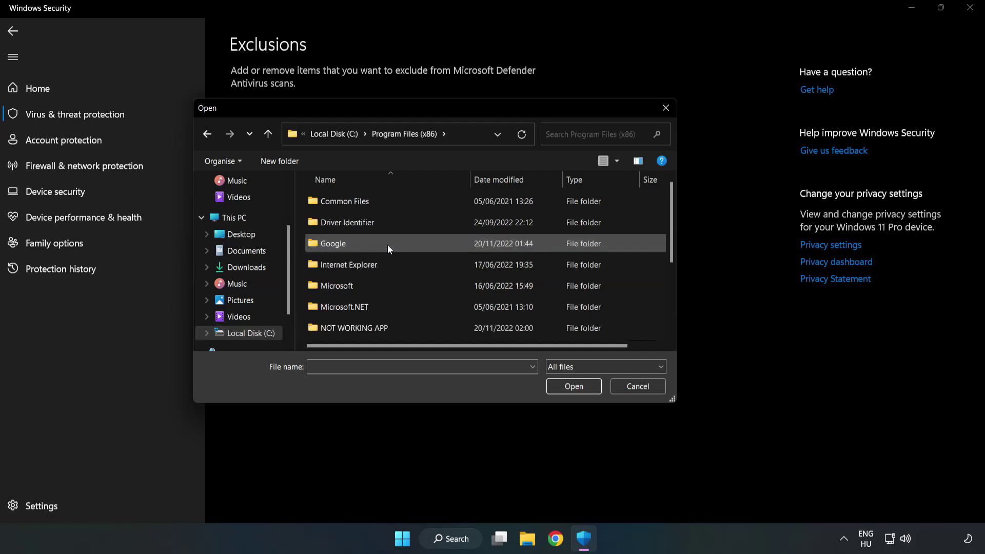
pyautogui.doubleClick(388, 329)
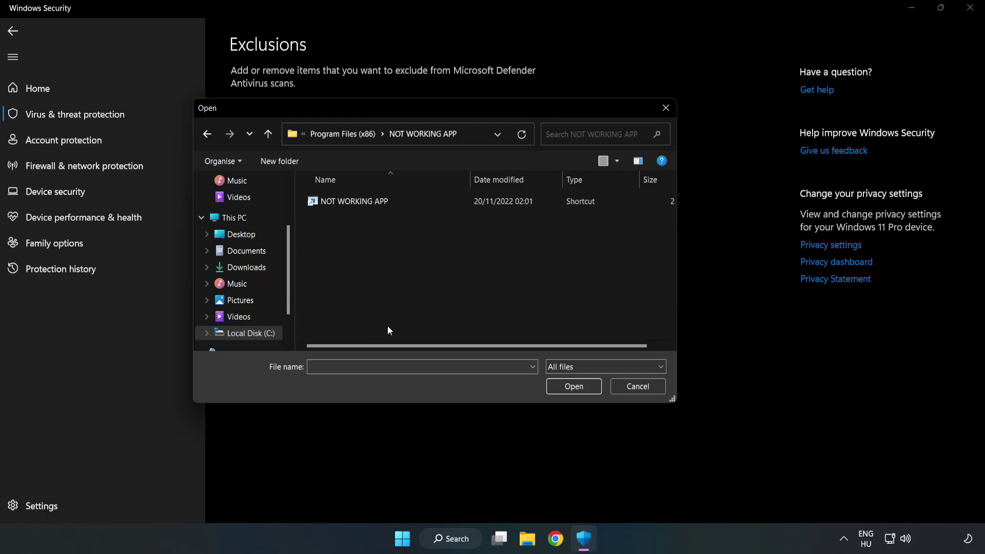
pyautogui.click(347, 201)
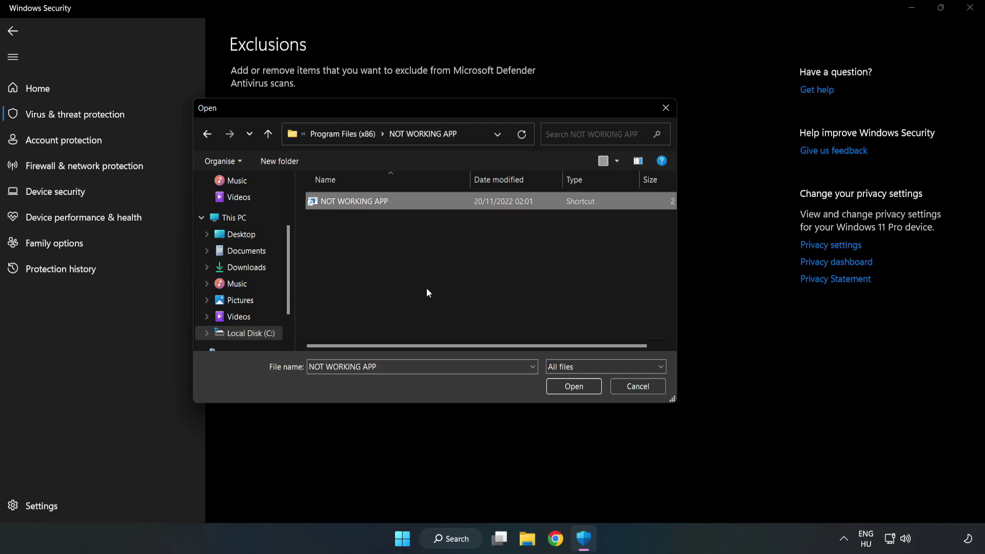
pyautogui.click(574, 388)
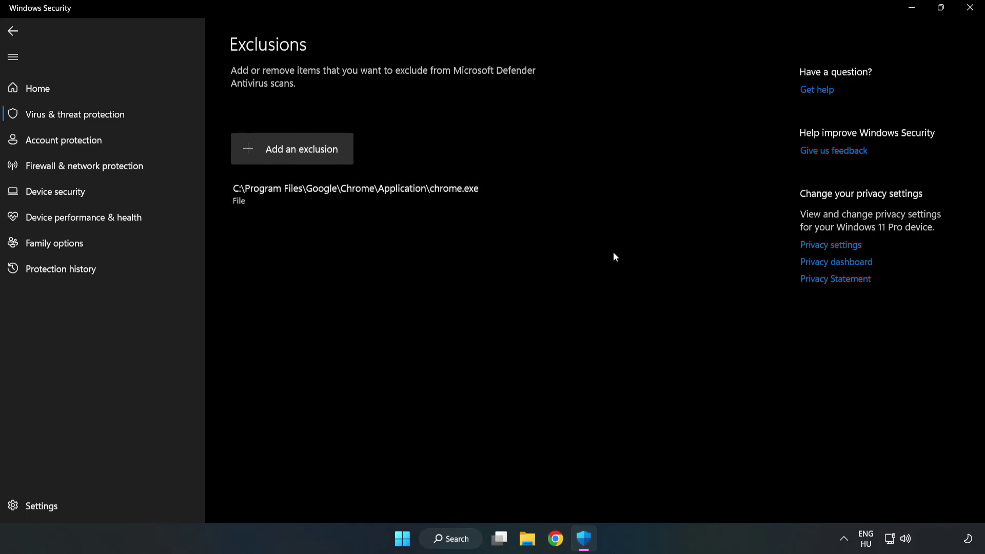
# Close Windows Security and show the Start menu's Sleep, Shut down and Restart options.
pyautogui.click(970, 12)
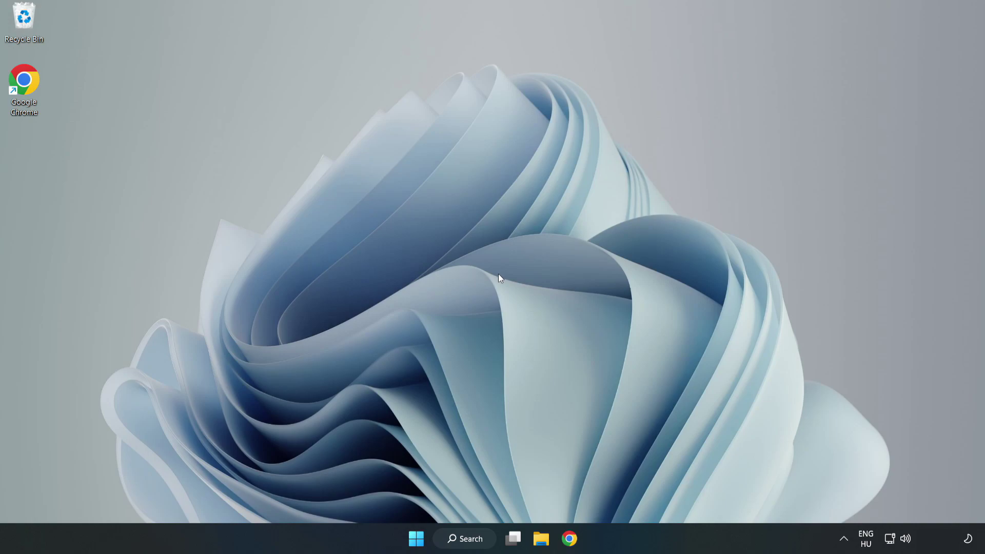
pyautogui.click(416, 538)
pyautogui.click(657, 494)
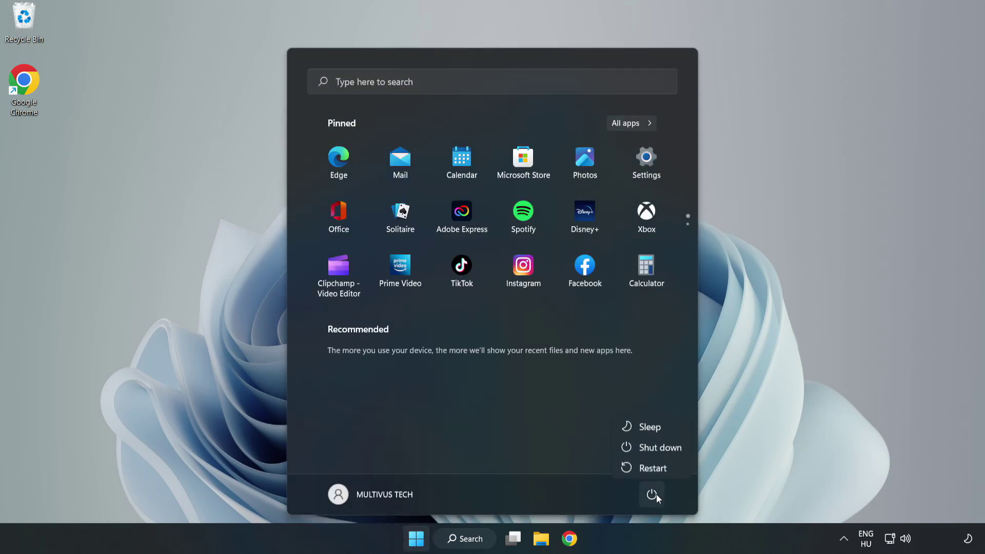